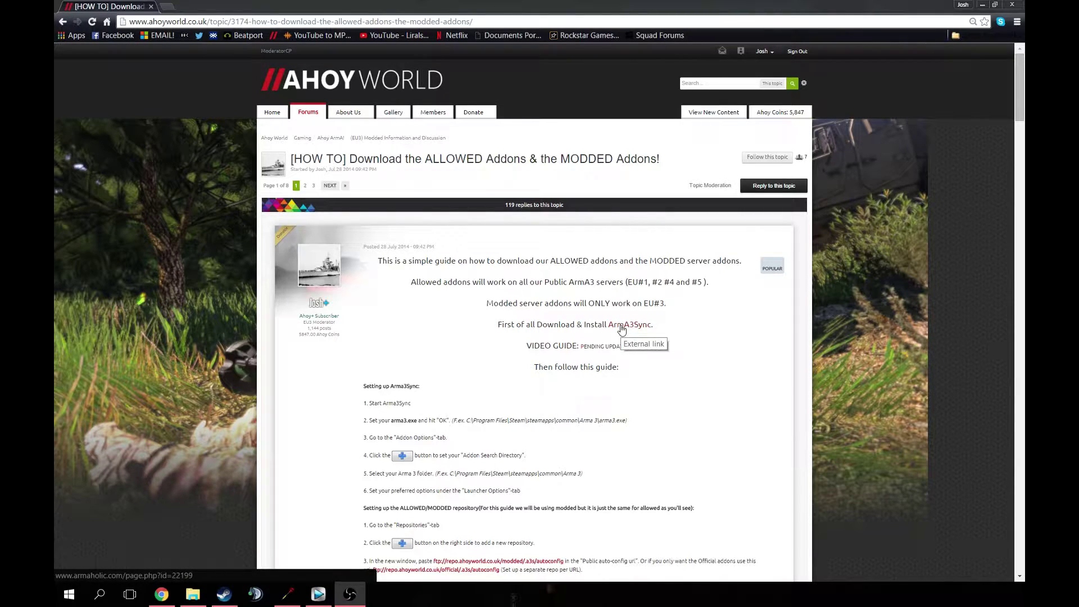
Check the ArmA3Sync download page on Armaholic, then launch the 1.5.72 installer from the desktop
click(621, 329)
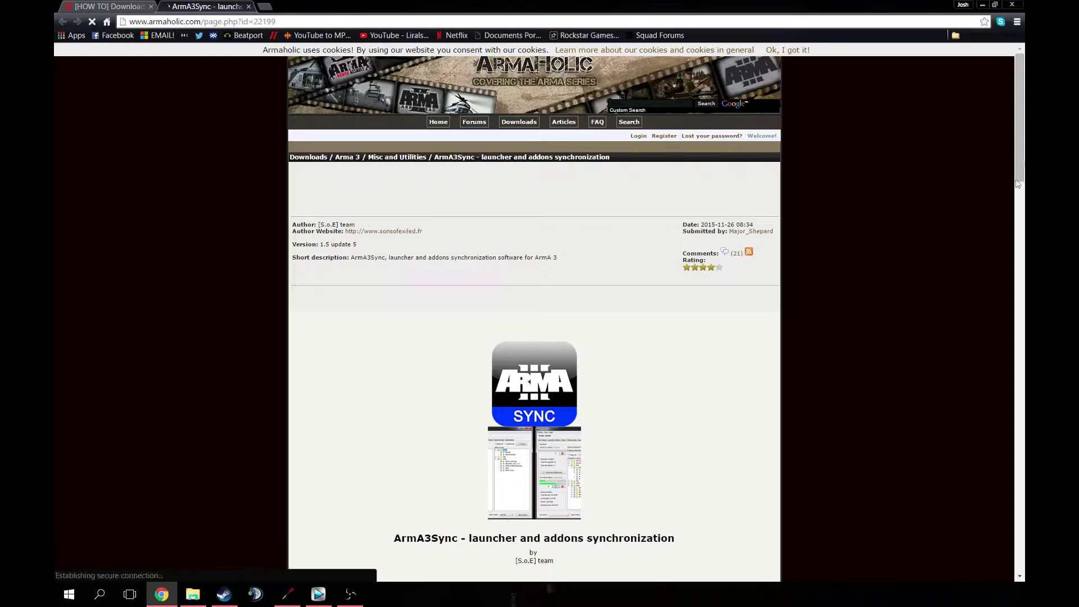
scroll(736, 407, down, 15)
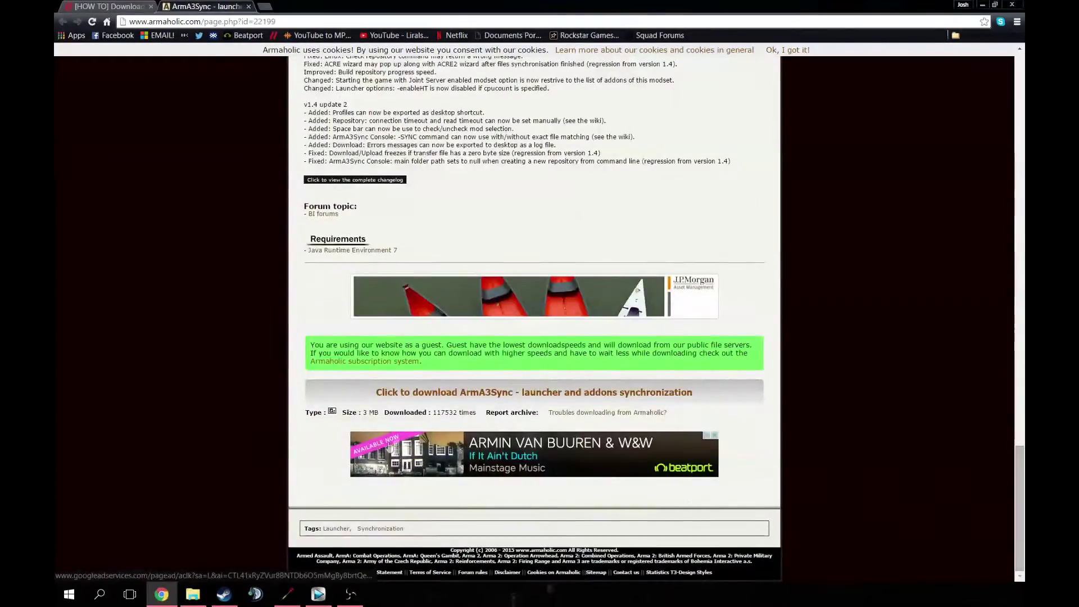
click(247, 7)
click(982, 5)
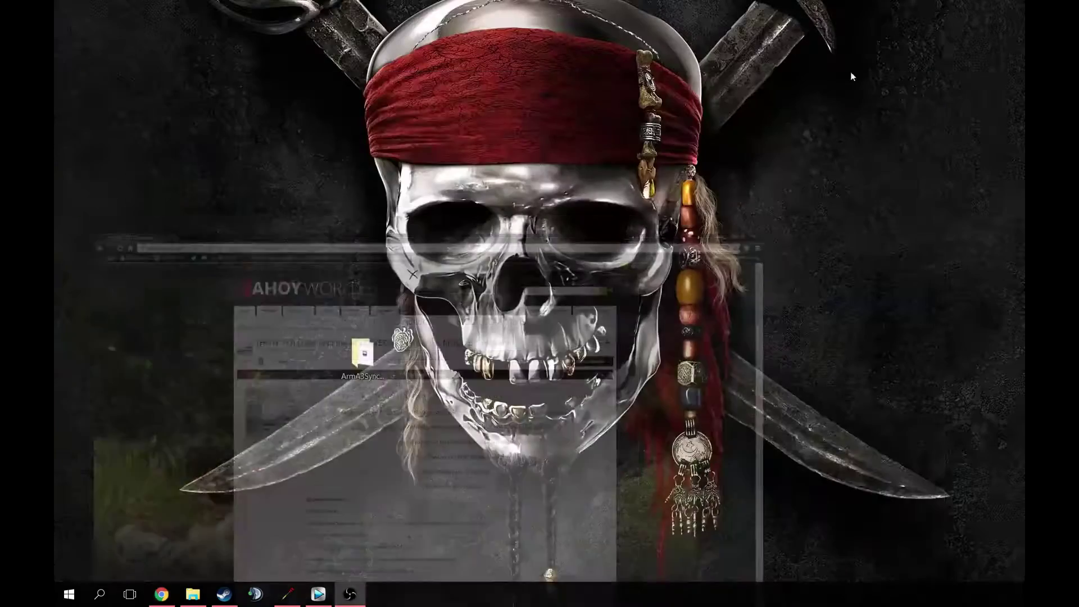
double_click(360, 353)
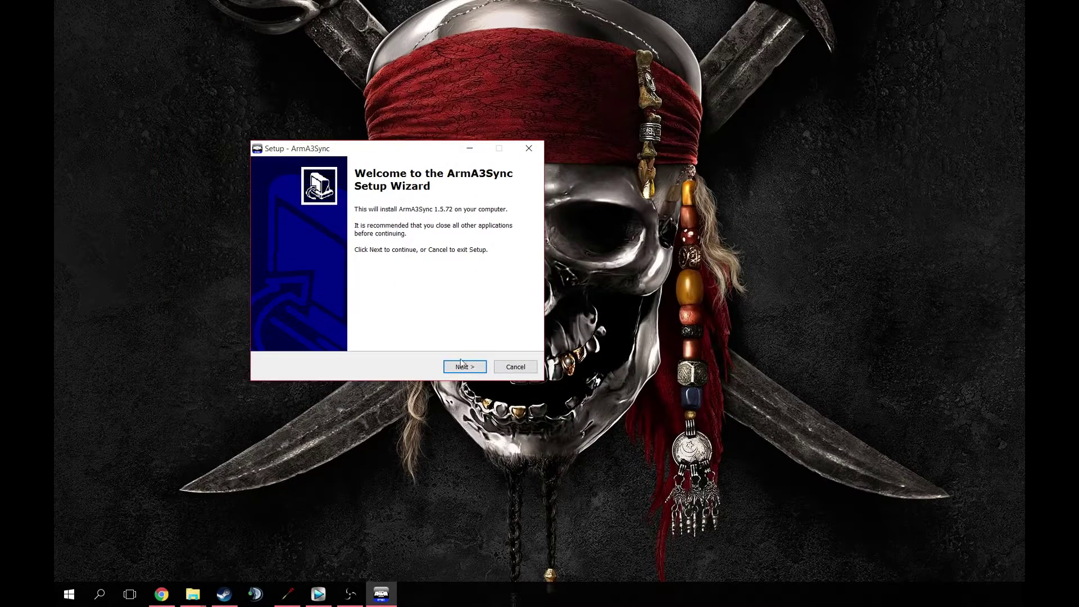
Install ArmA3Sync with the license accepted and the desktop icon kept, then launch it
click(460, 366)
click(330, 331)
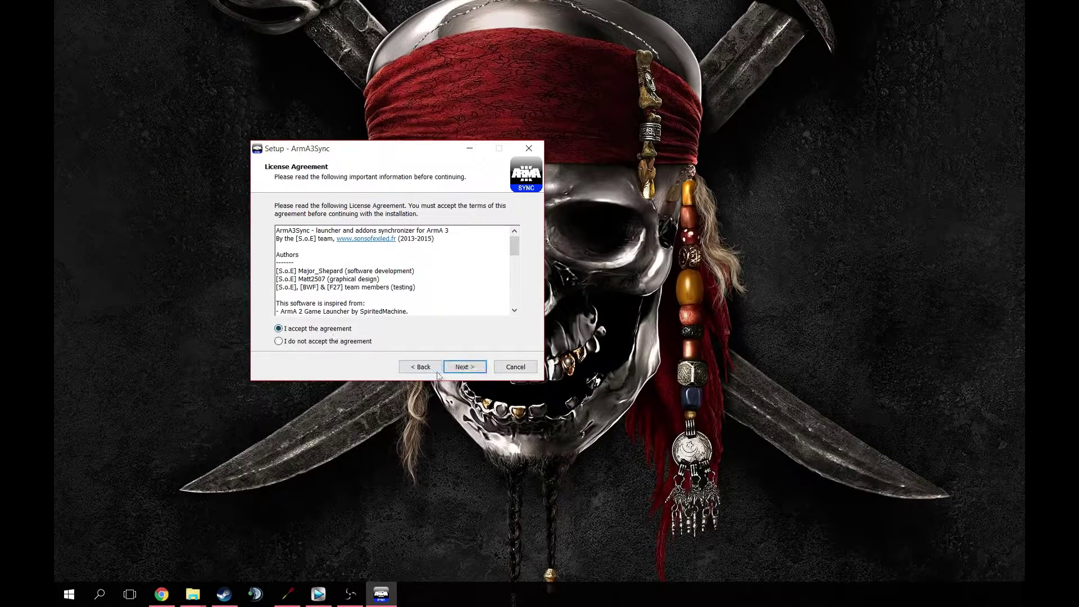
click(463, 368)
click(468, 368)
click(468, 368)
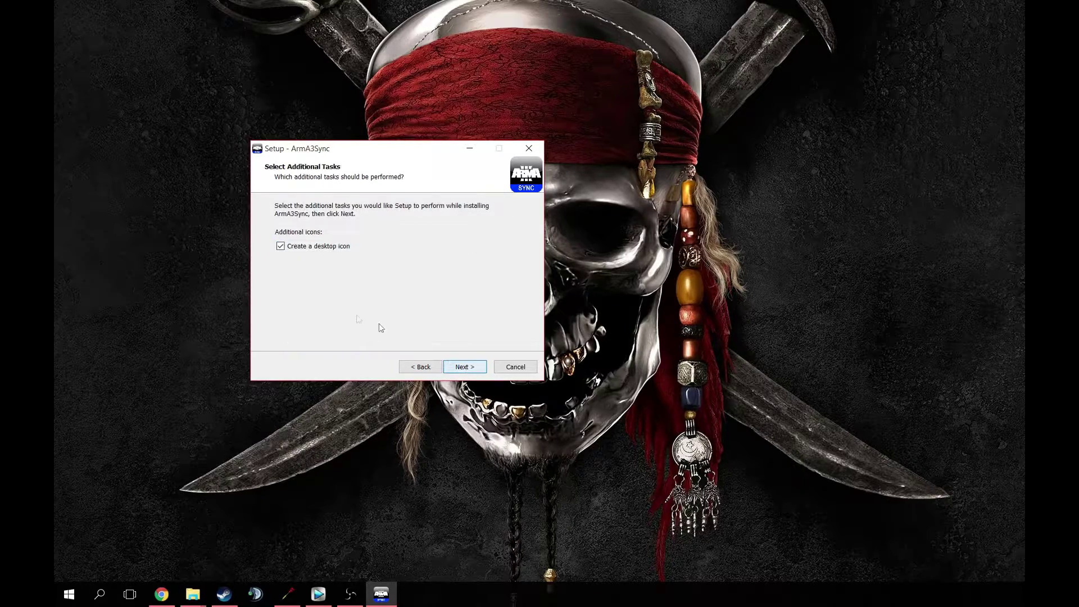
click(460, 368)
click(459, 370)
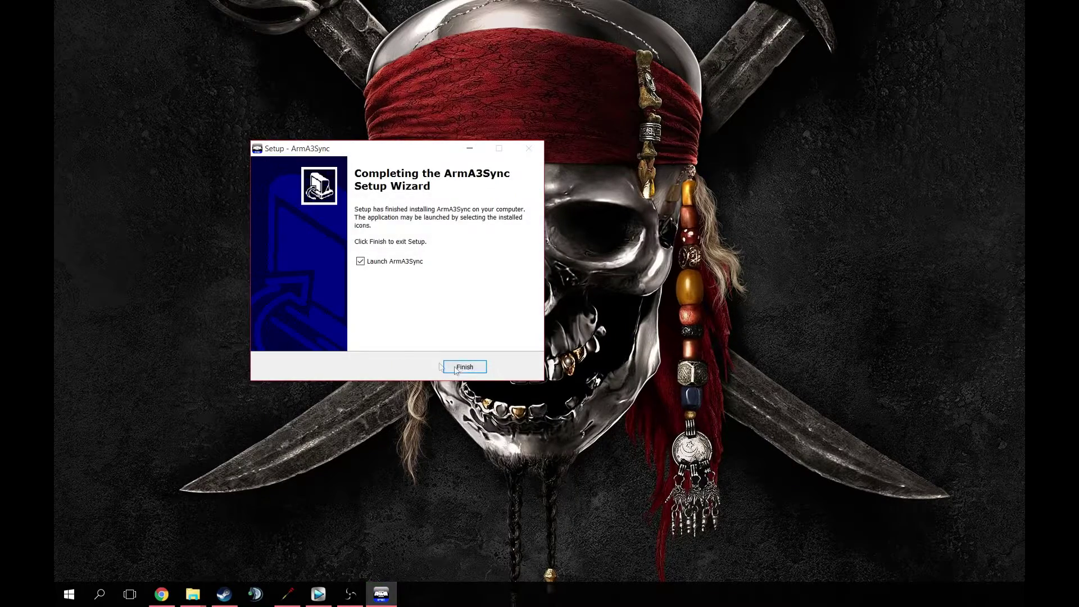
click(468, 366)
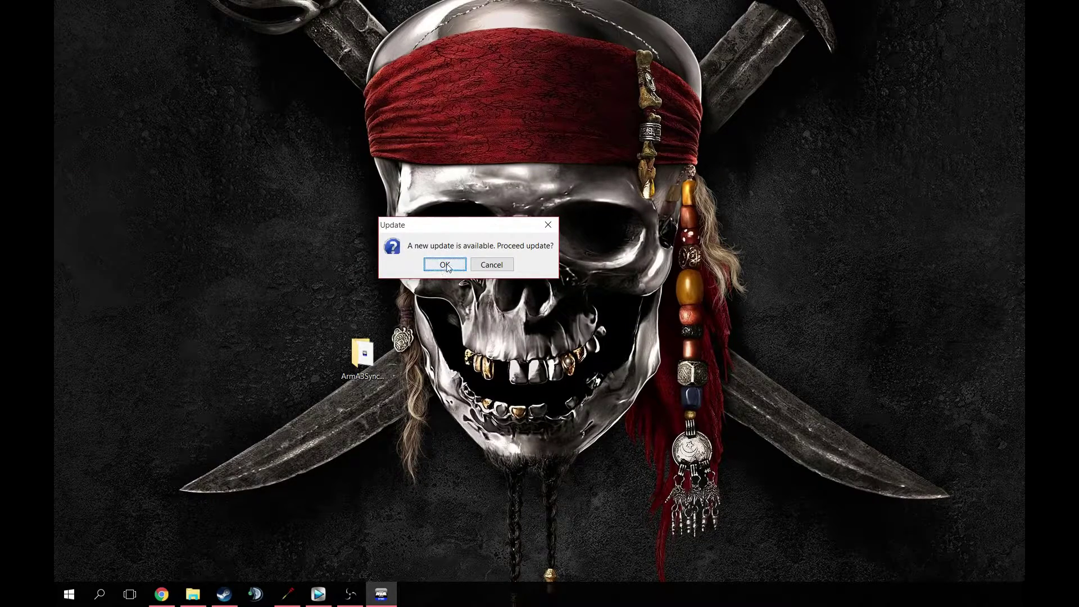
Accept the update to ArmA3Sync 1.5.73 and start locating the ArmA 3 executable
click(445, 265)
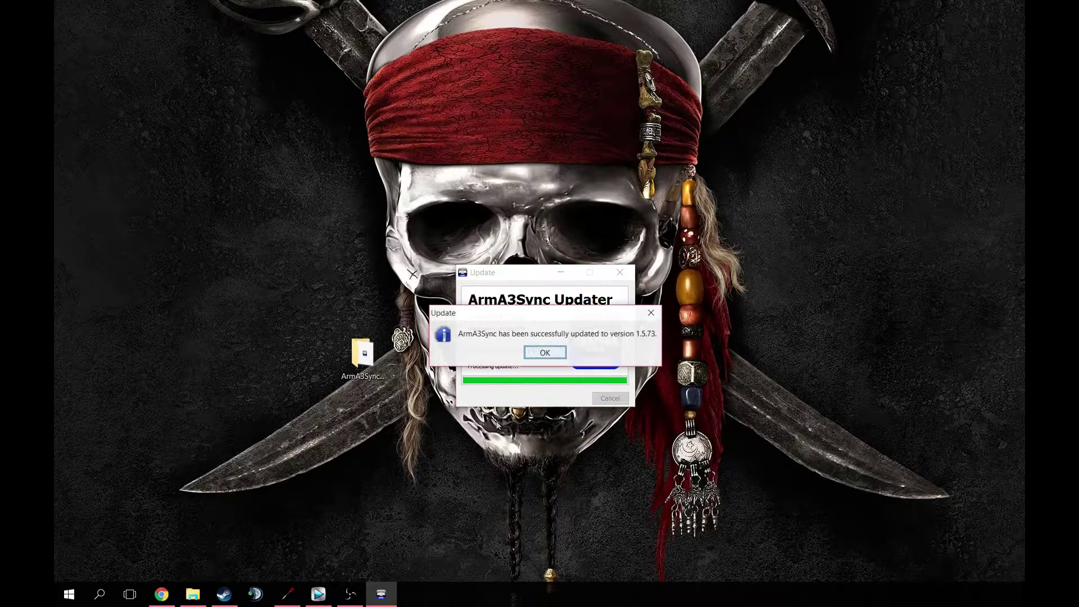
click(542, 348)
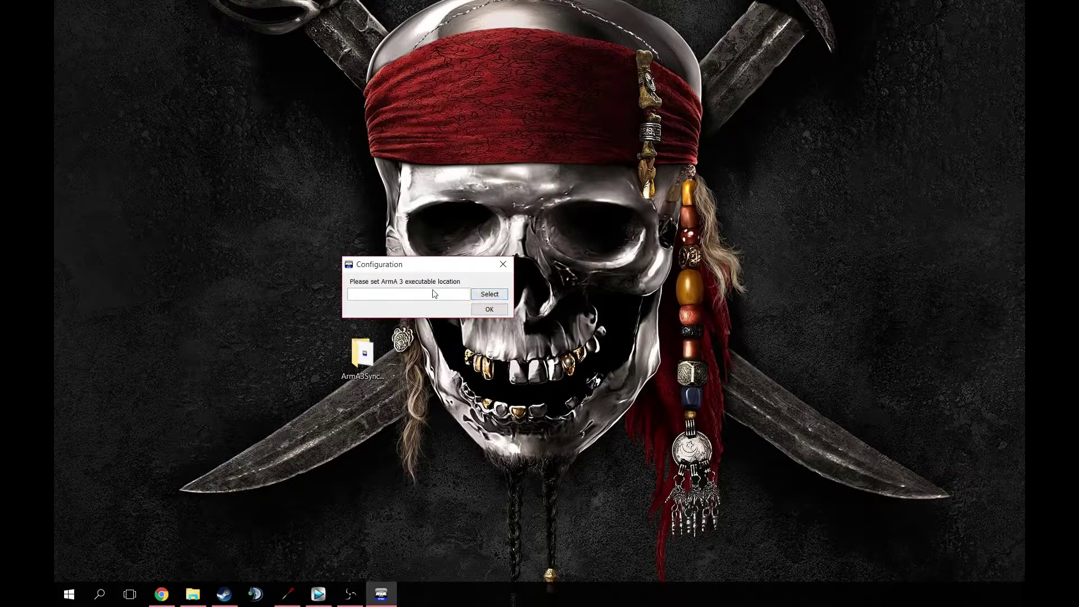
click(493, 295)
Browse to F:\Program Files (x86)\SteamLibrary\steamapps\common\Arma 3 in the file dialog
click(291, 331)
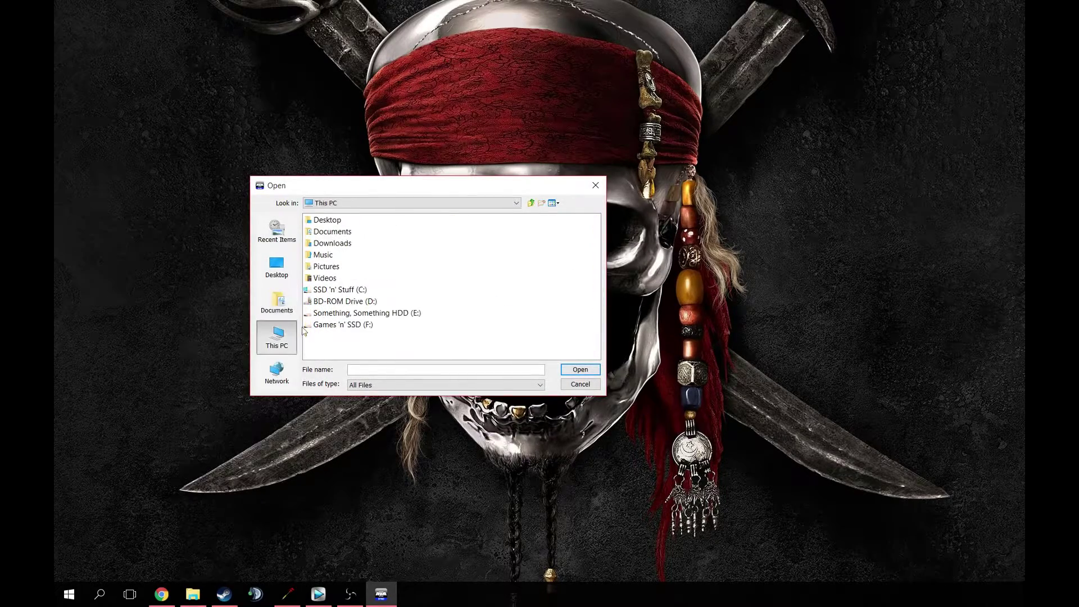
double_click(325, 324)
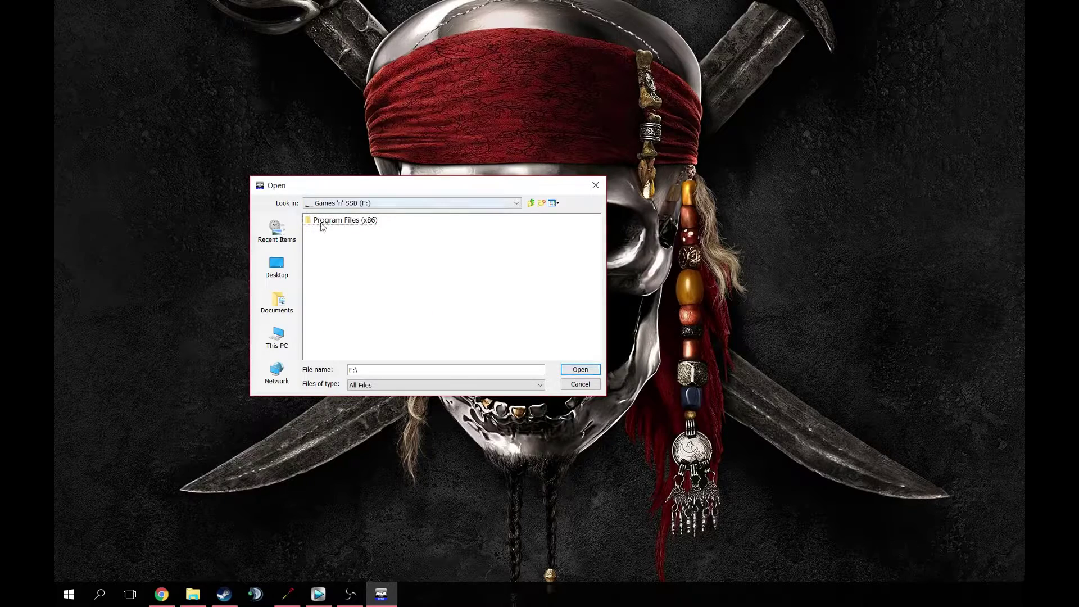
double_click(322, 225)
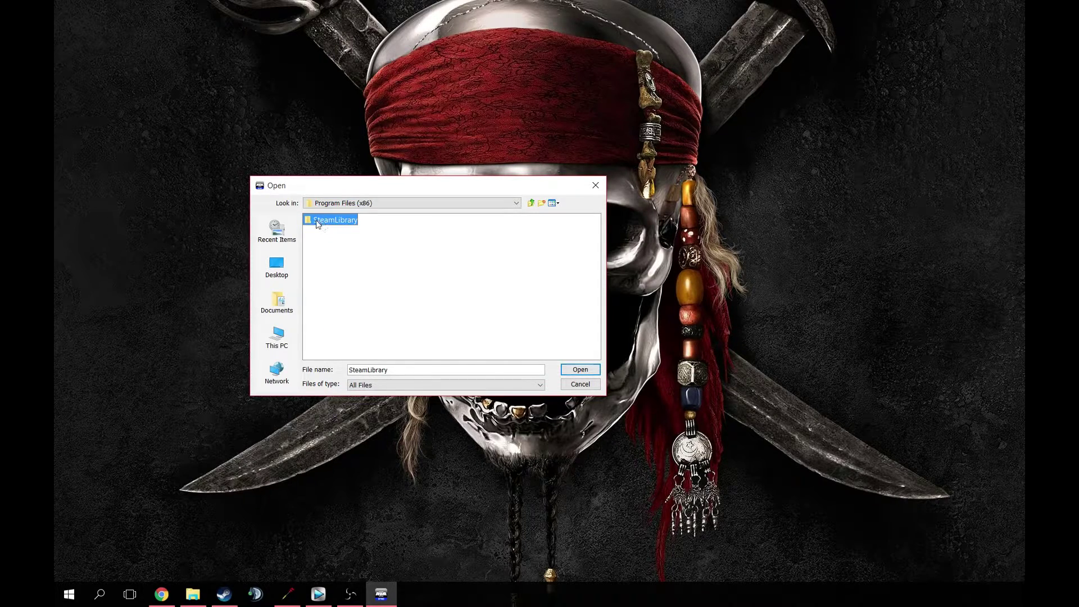
double_click(308, 221)
click(309, 221)
double_click(309, 222)
click(308, 222)
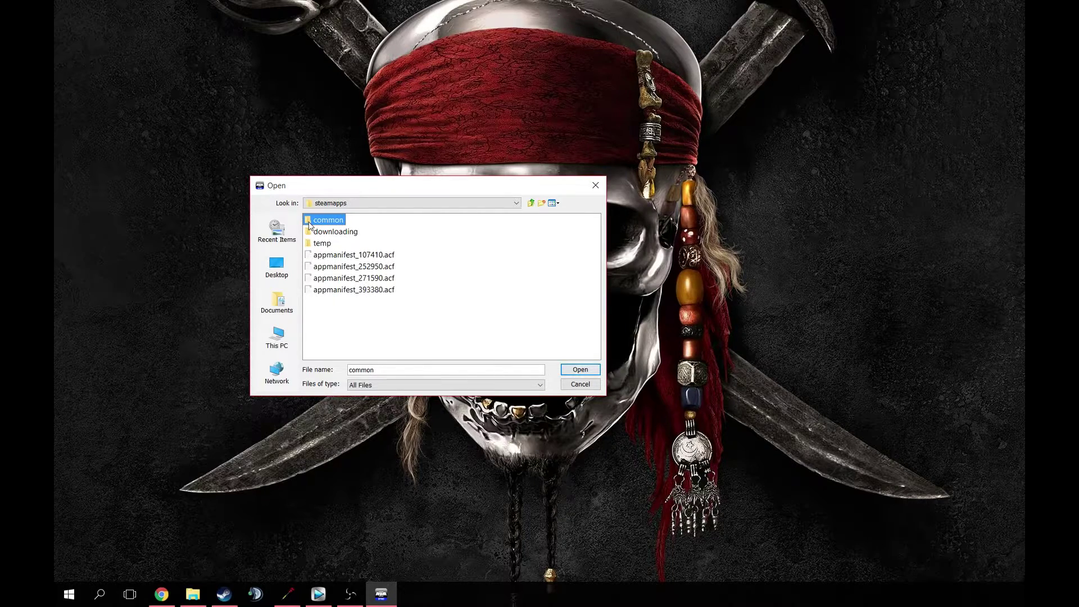
double_click(309, 221)
click(308, 222)
double_click(308, 222)
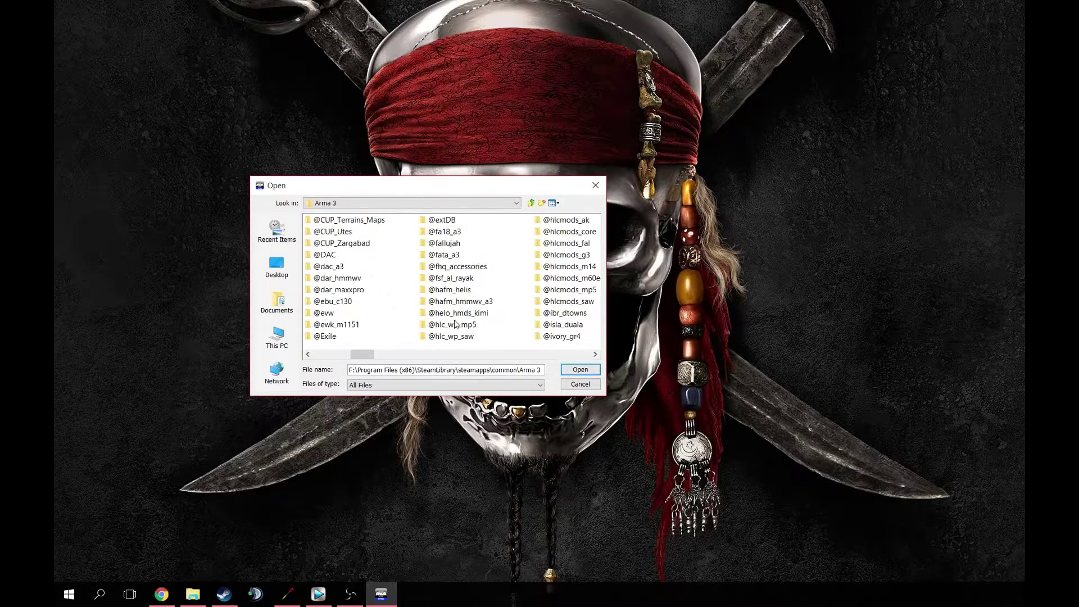
Choose arma3battleye.exe as the ArmA 3 executable and confirm it
scroll(456, 324, down, 10)
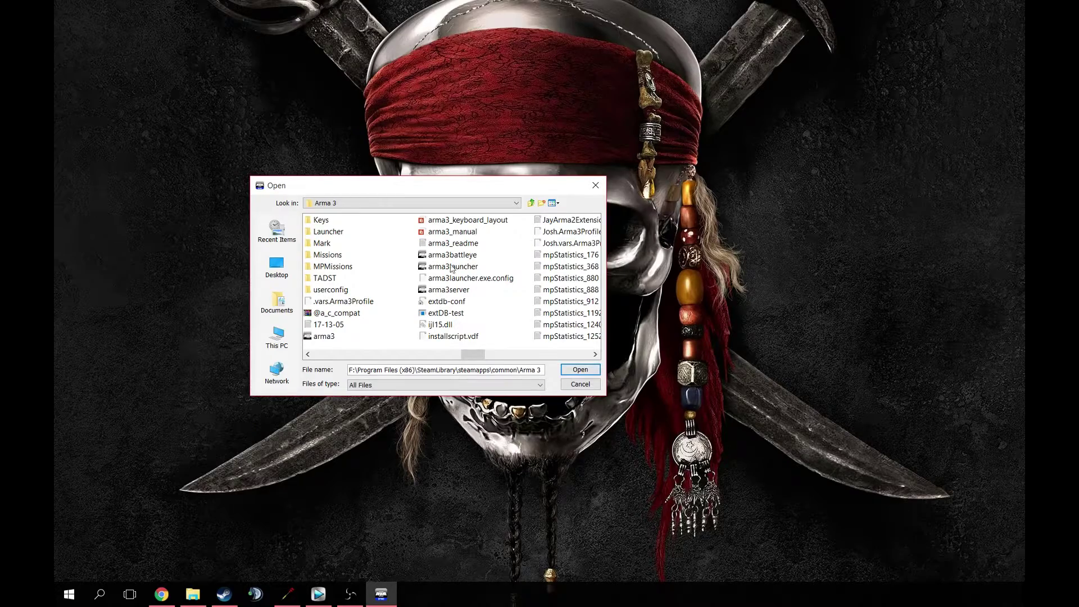
double_click(452, 254)
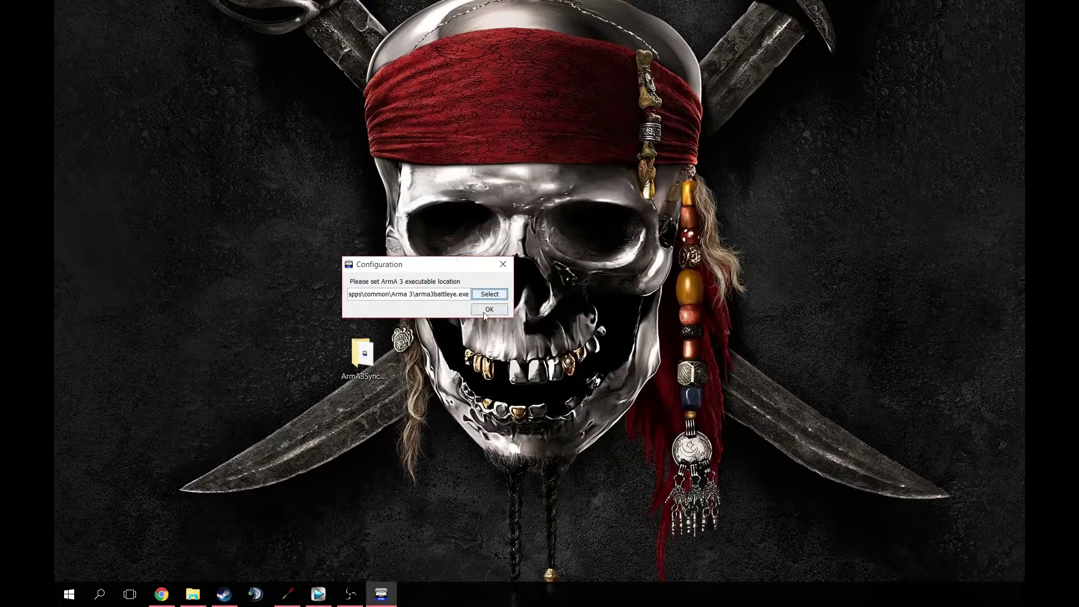
click(487, 309)
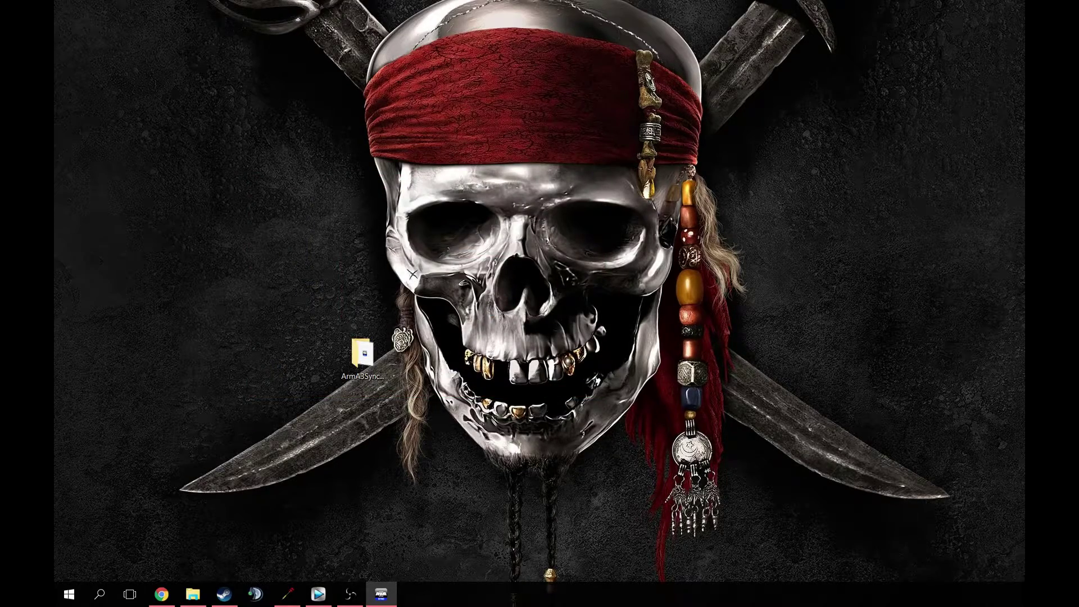
Reposition the ArmA3Sync window, review Launcher Options and launch parameters, then go to Repositories
drag(387, 246, 482, 131)
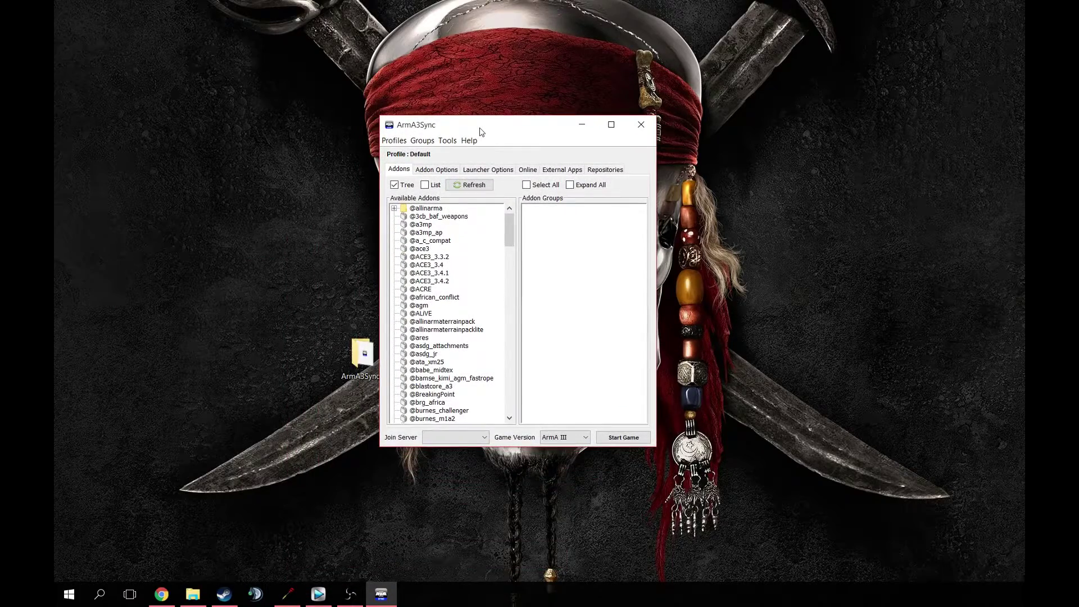
click(495, 169)
click(553, 337)
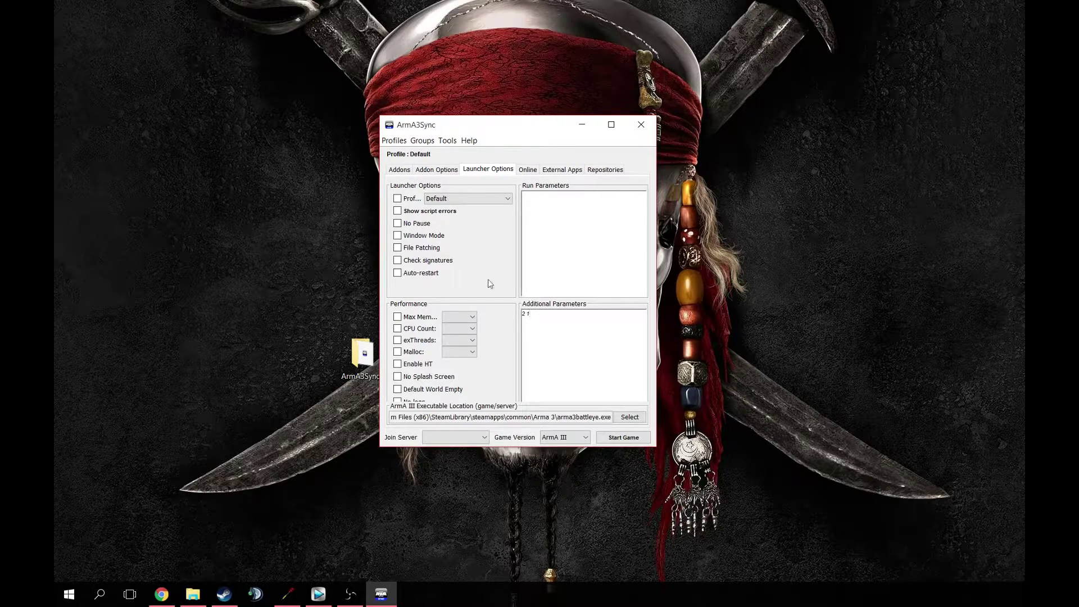
click(598, 174)
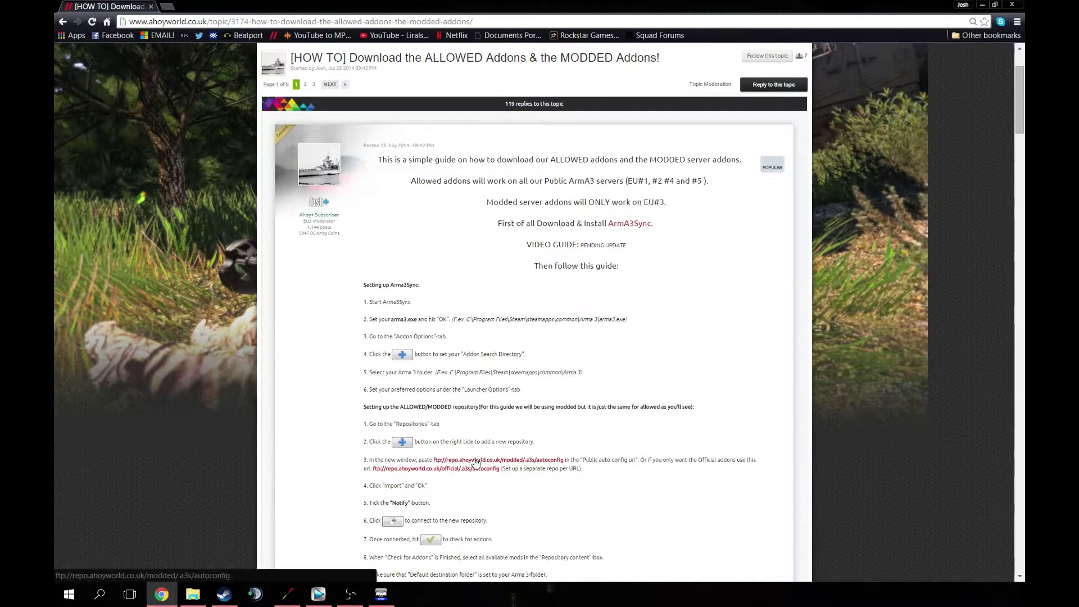
Copy the Ahoy World ftp modded auto-config link and return to ArmA3Sync's New repository dialog
right_click(475, 462)
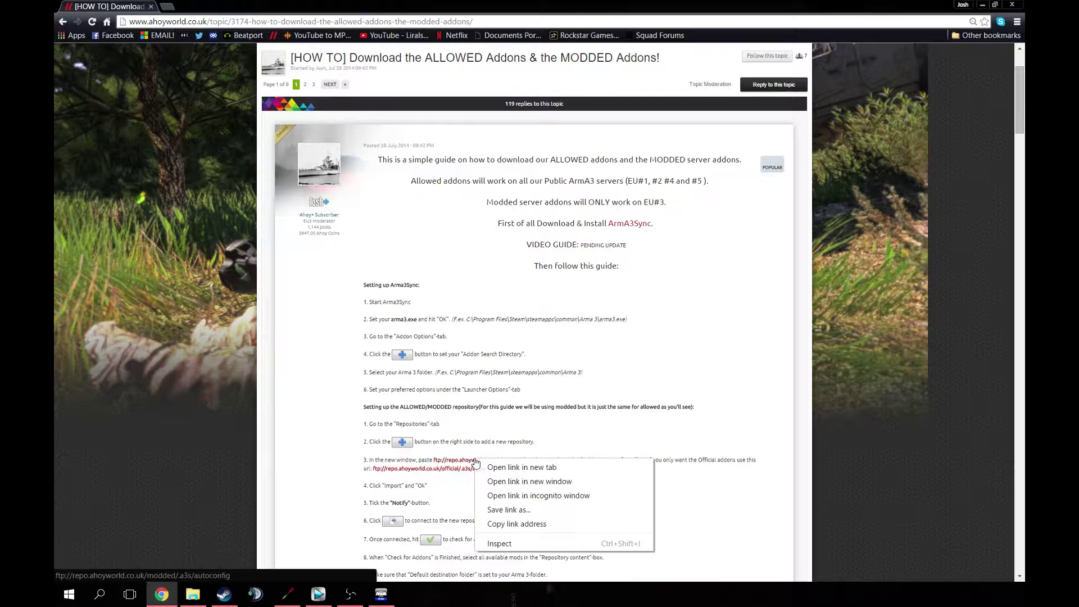
click(509, 522)
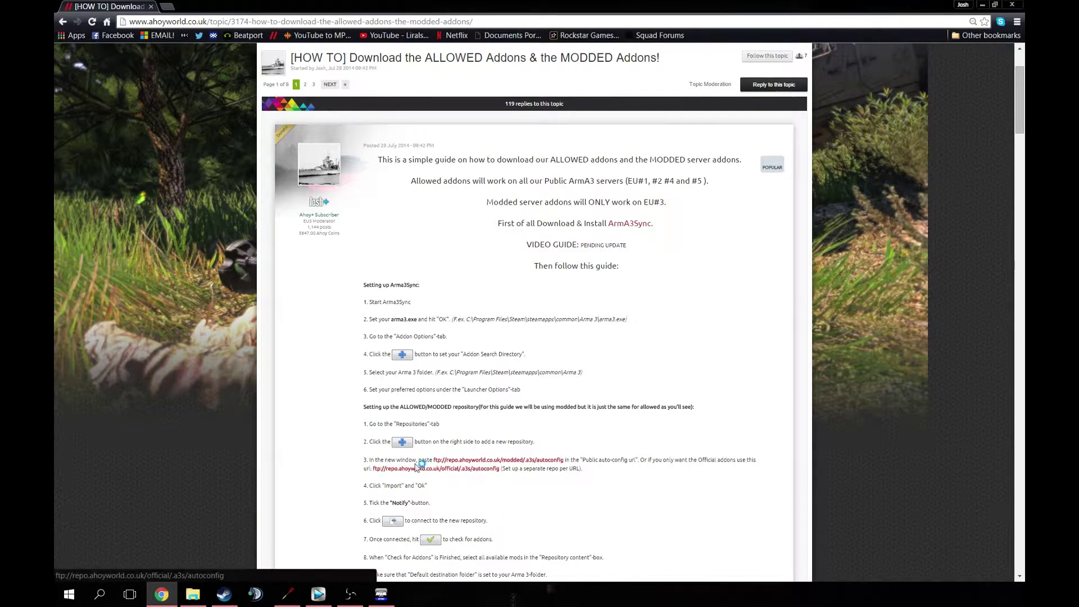
click(381, 593)
right_click(465, 229)
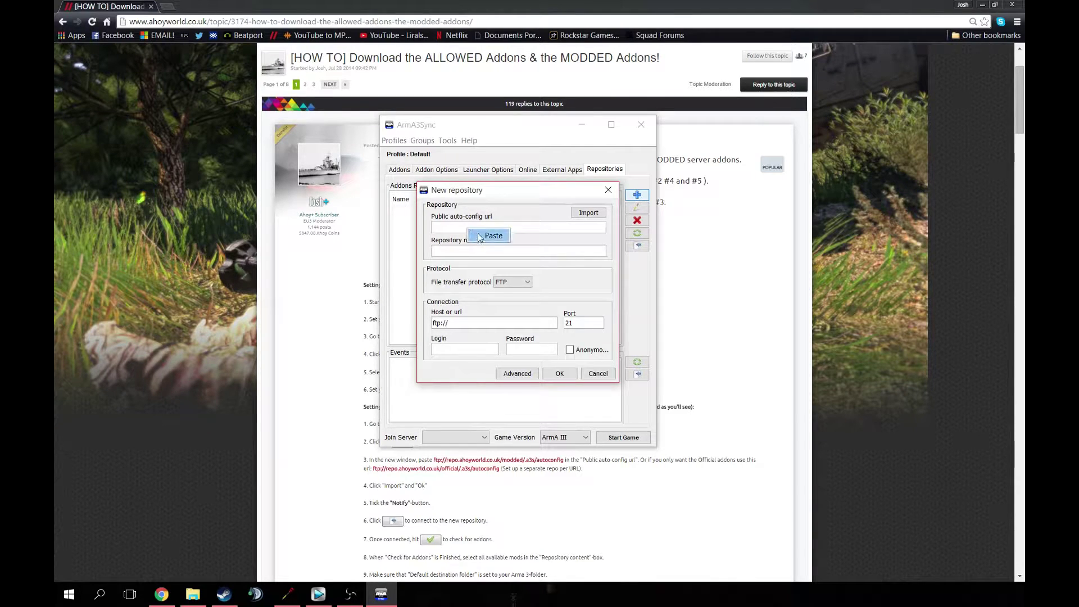
Paste and import the modded auto-config URL as AhoyWorld_Modded, tick Notify, and connect
click(480, 237)
click(588, 213)
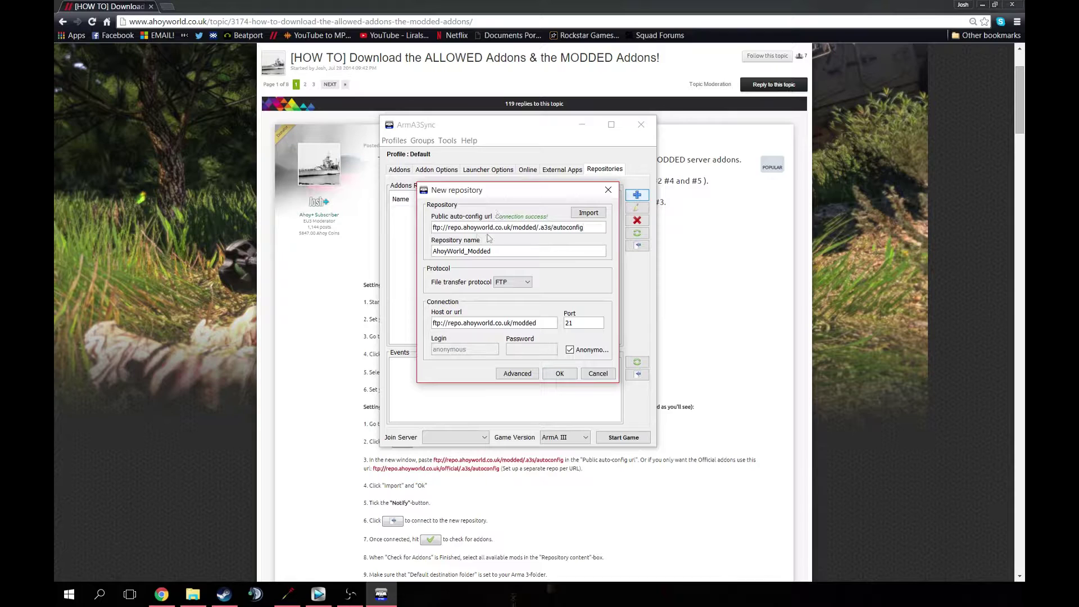
click(567, 375)
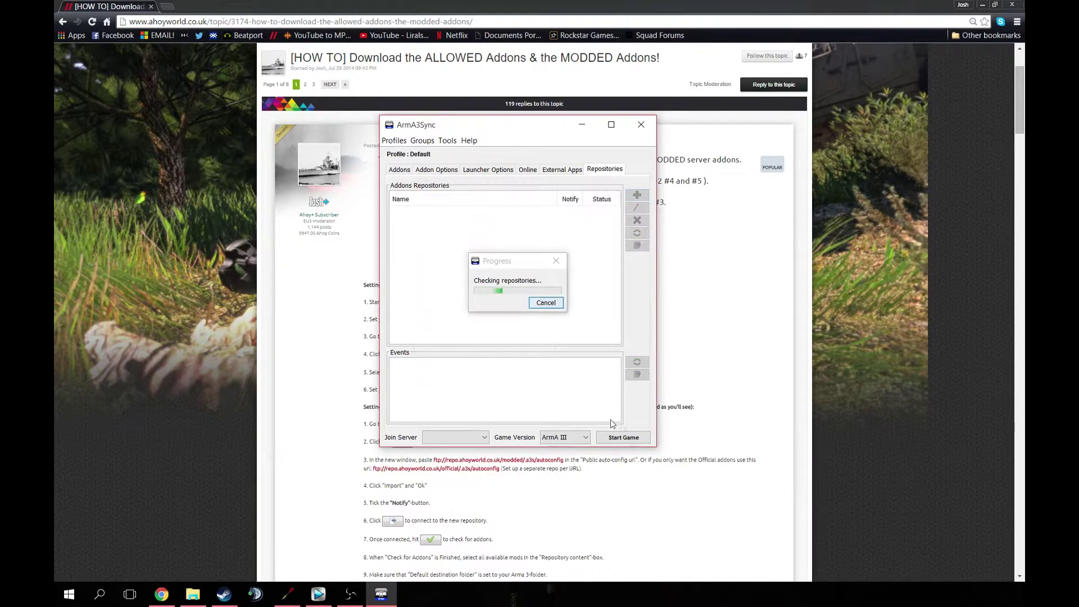
click(570, 210)
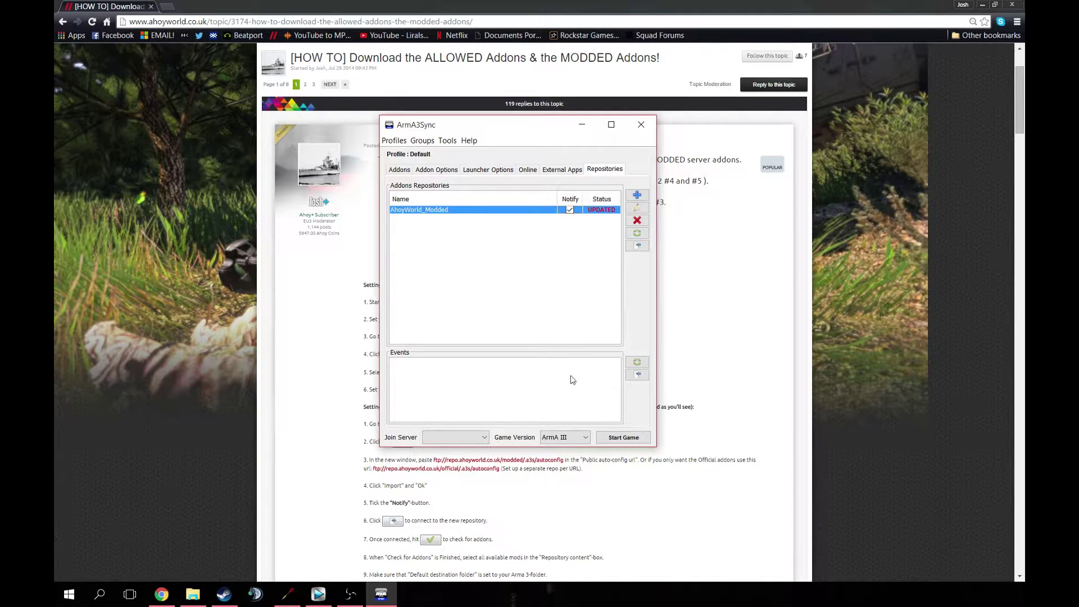
click(635, 250)
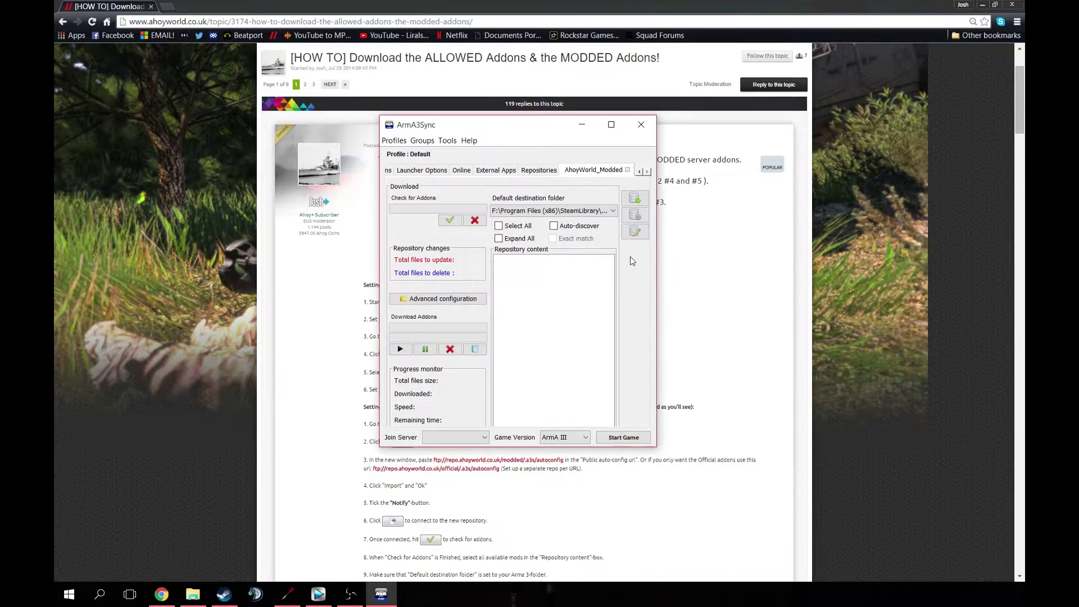
Check for addons, select all, and download the 71.49 MB of AhoyWorld_Modded addons
click(450, 222)
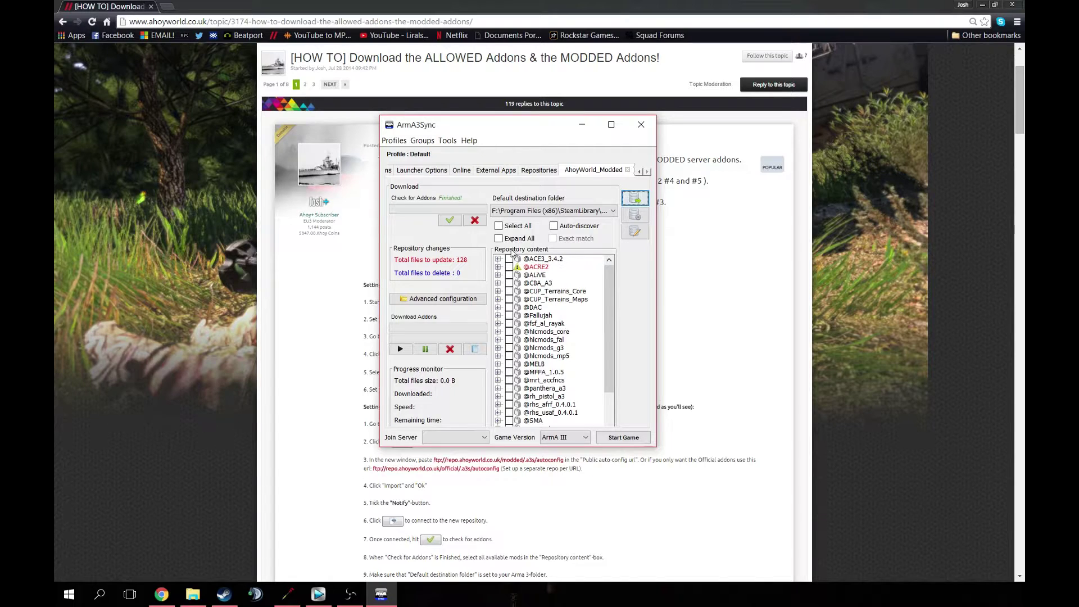
click(499, 226)
click(399, 351)
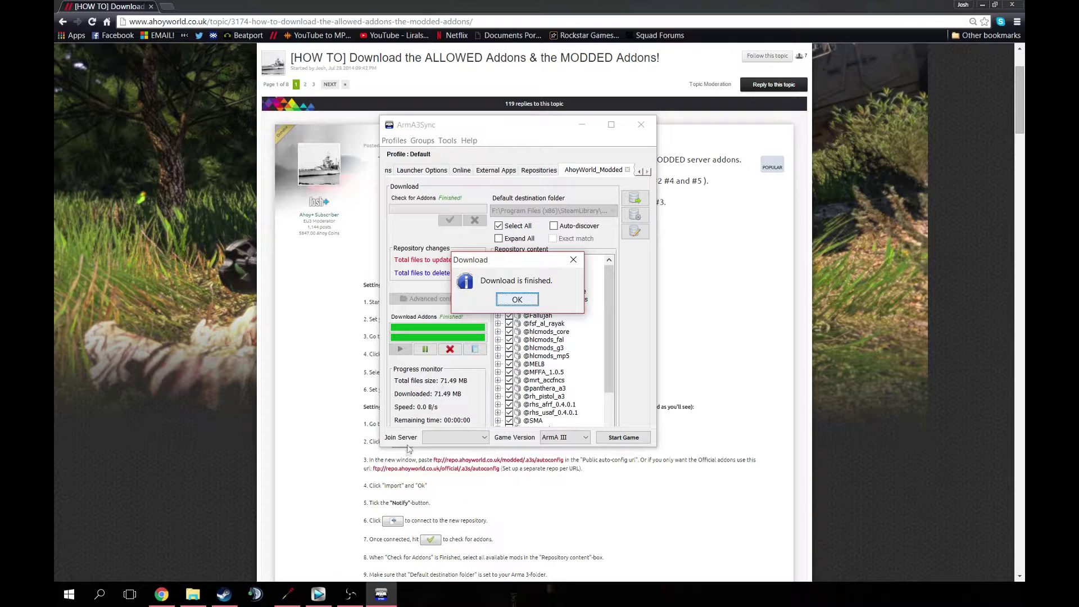
Proceed to the ACRE 2 installer and set the TeamSpeak 3 folder to E:\Program Files\Teamspeak
click(511, 300)
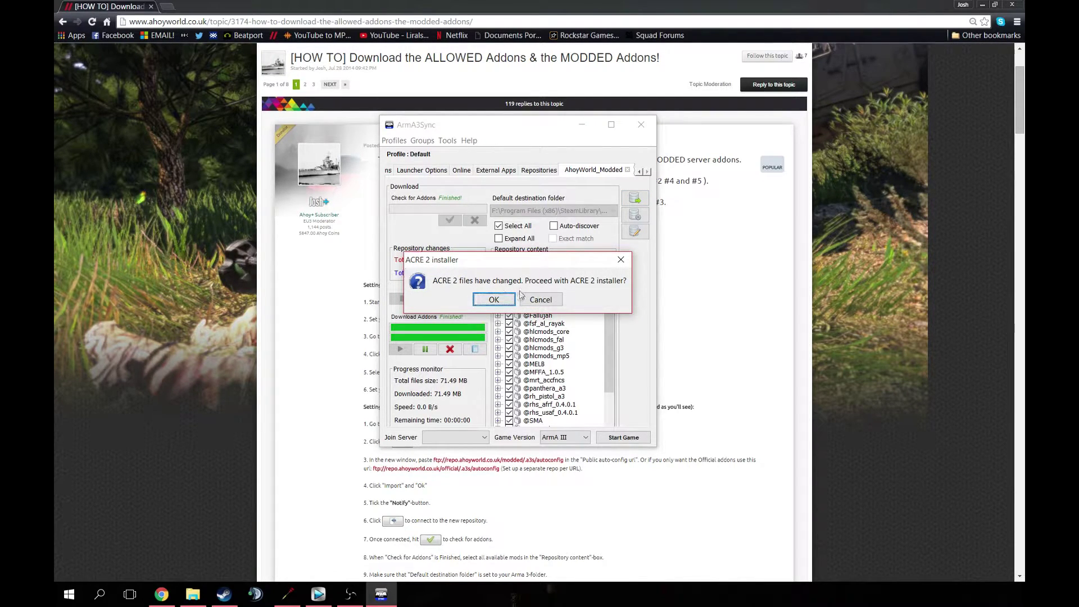
click(496, 301)
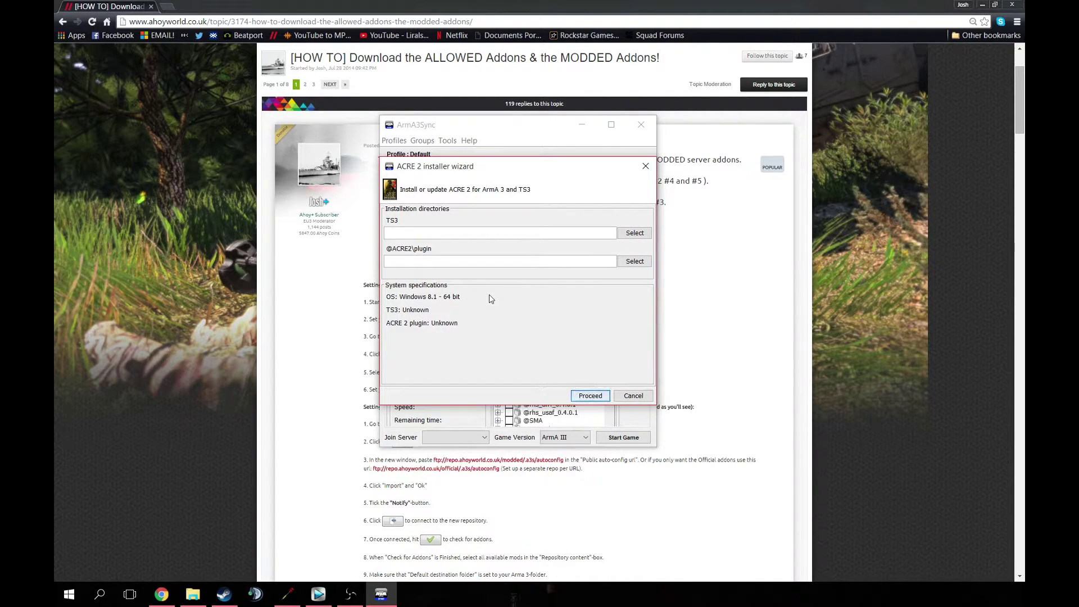
click(631, 235)
mouse_move(419, 180)
mouse_down()
mouse_move(435, 286)
mouse_move(432, 174)
mouse_up()
click(384, 336)
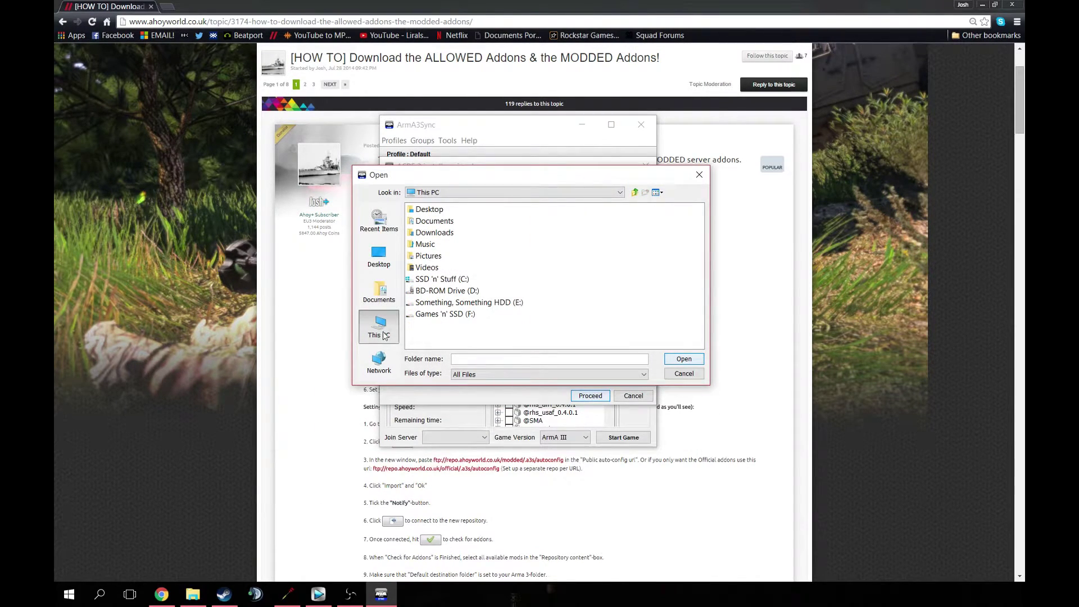
click(442, 307)
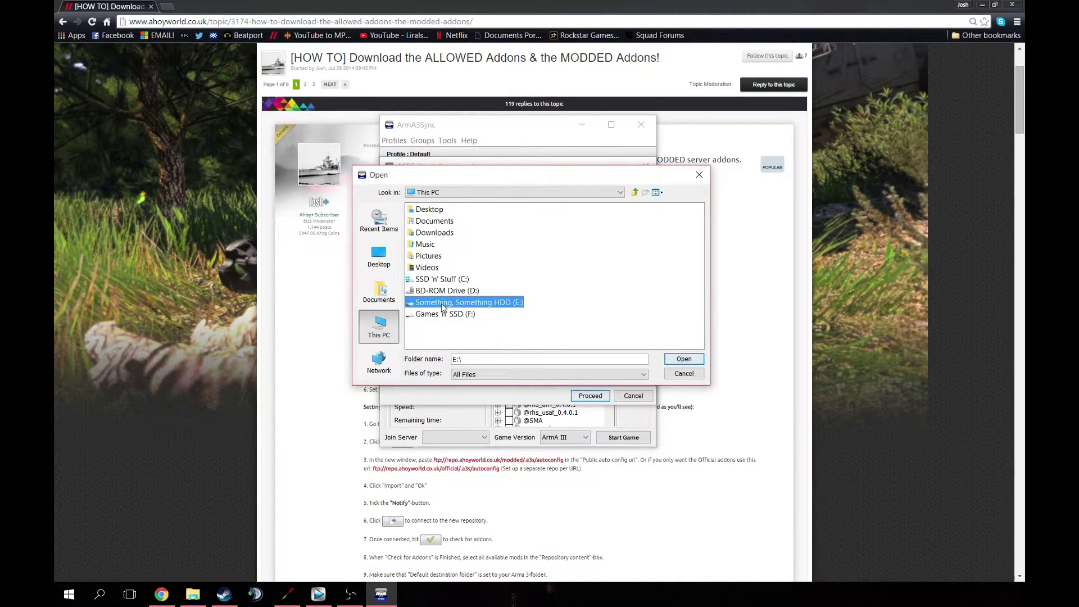
double_click(442, 304)
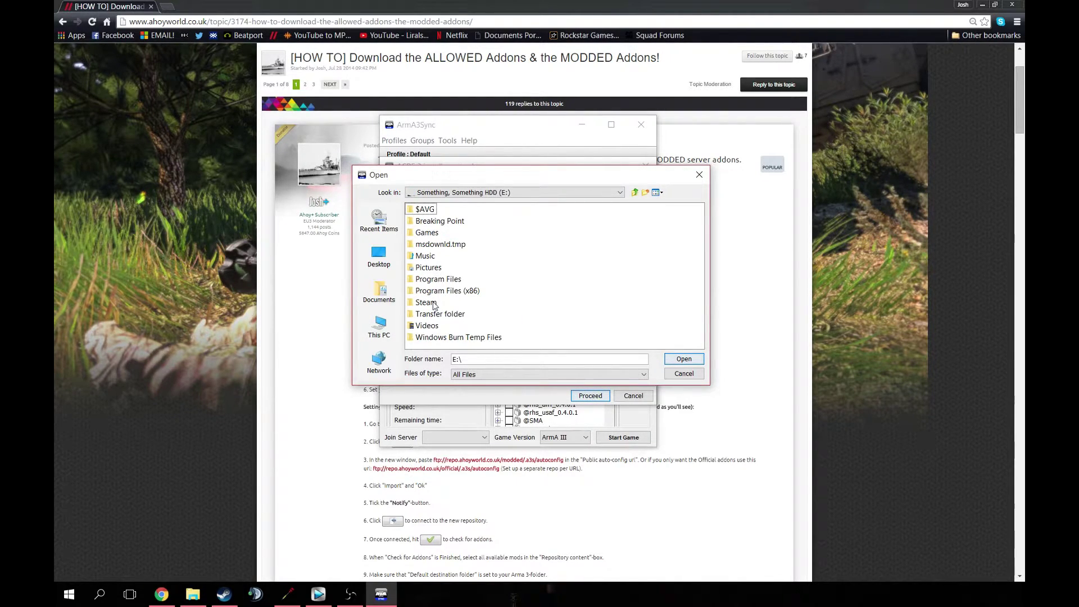
double_click(436, 280)
click(432, 281)
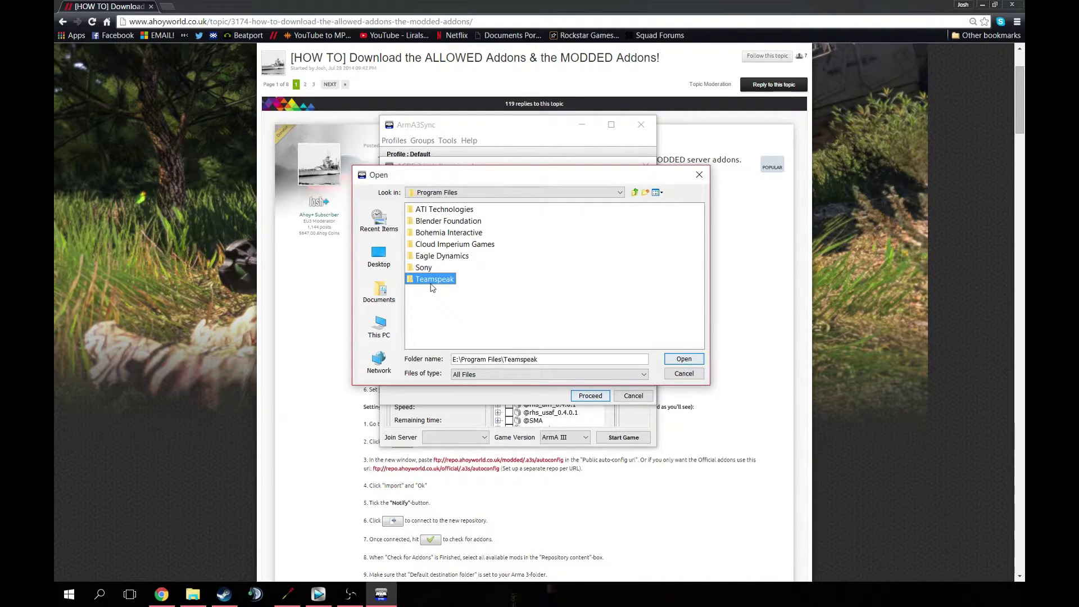
click(683, 358)
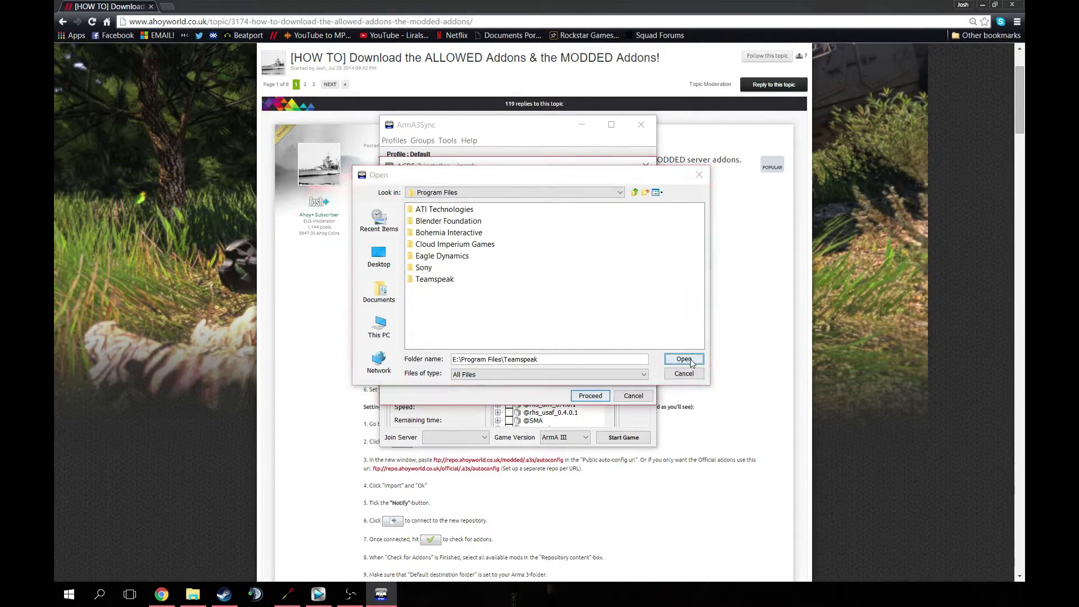
click(633, 262)
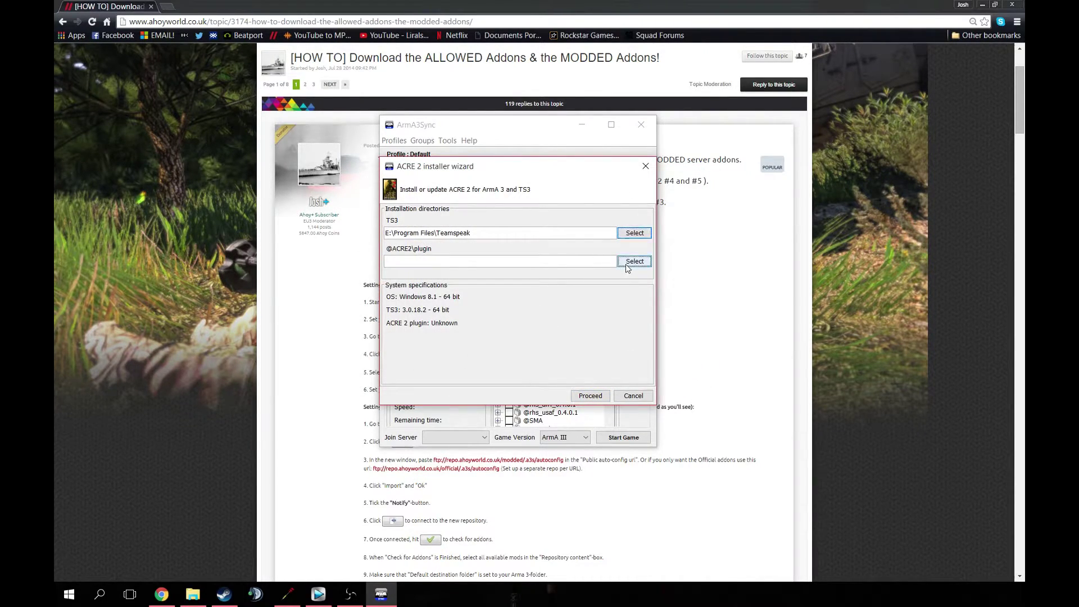
click(362, 338)
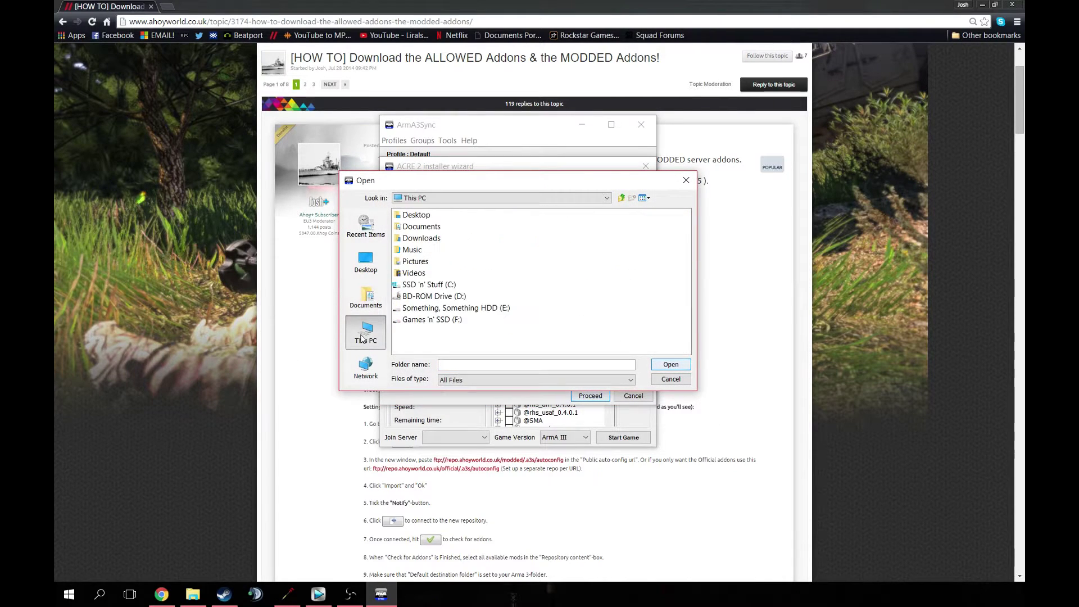
double_click(410, 320)
click(408, 217)
double_click(408, 217)
click(408, 216)
double_click(408, 217)
double_click(408, 217)
double_click(408, 217)
click(408, 216)
double_click(408, 217)
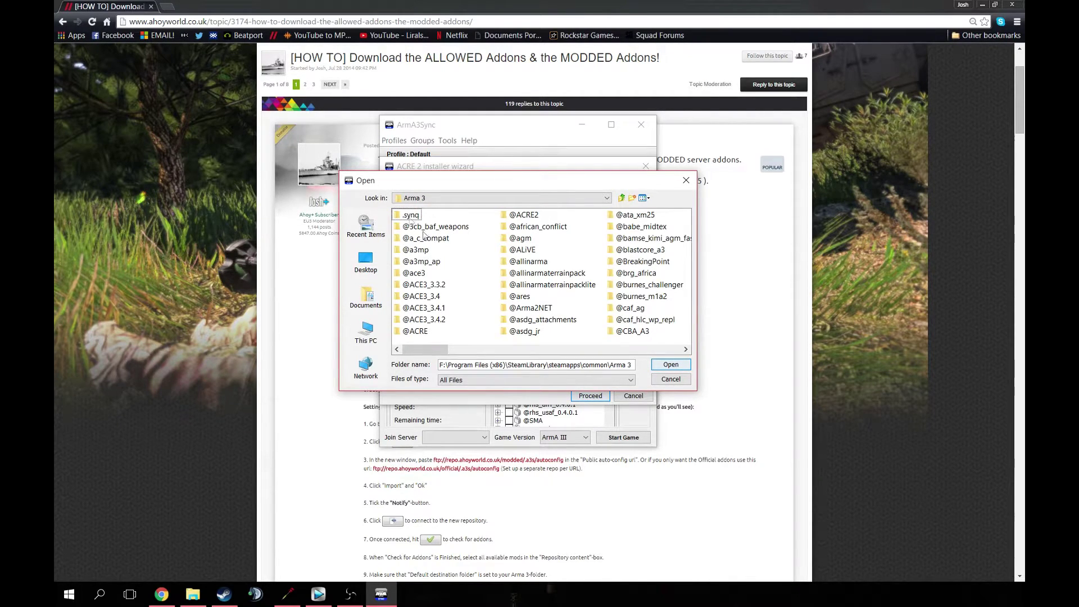
click(527, 217)
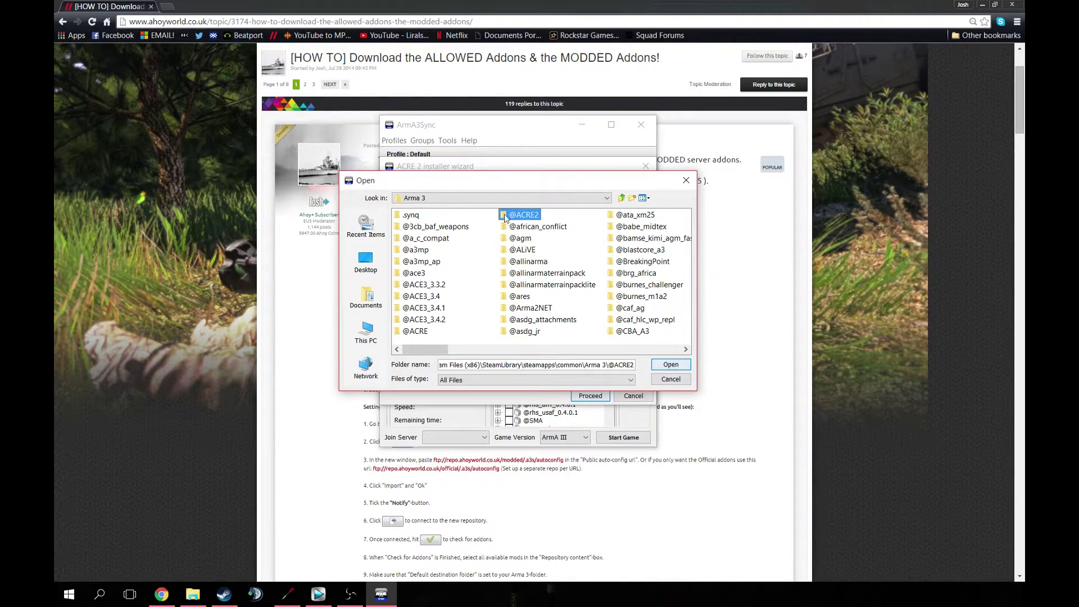
double_click(505, 217)
click(407, 253)
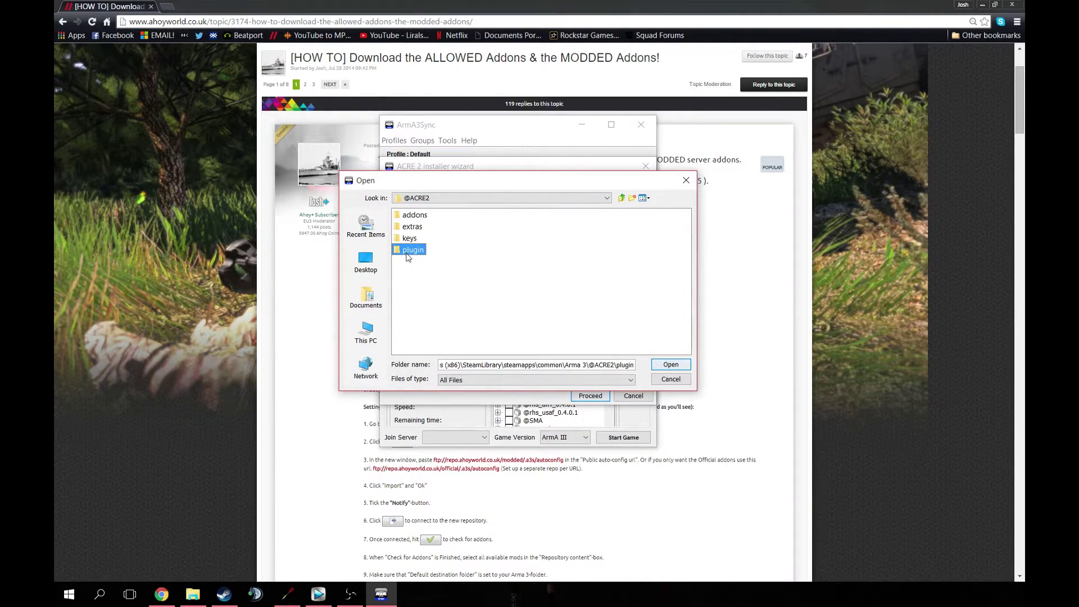
click(663, 367)
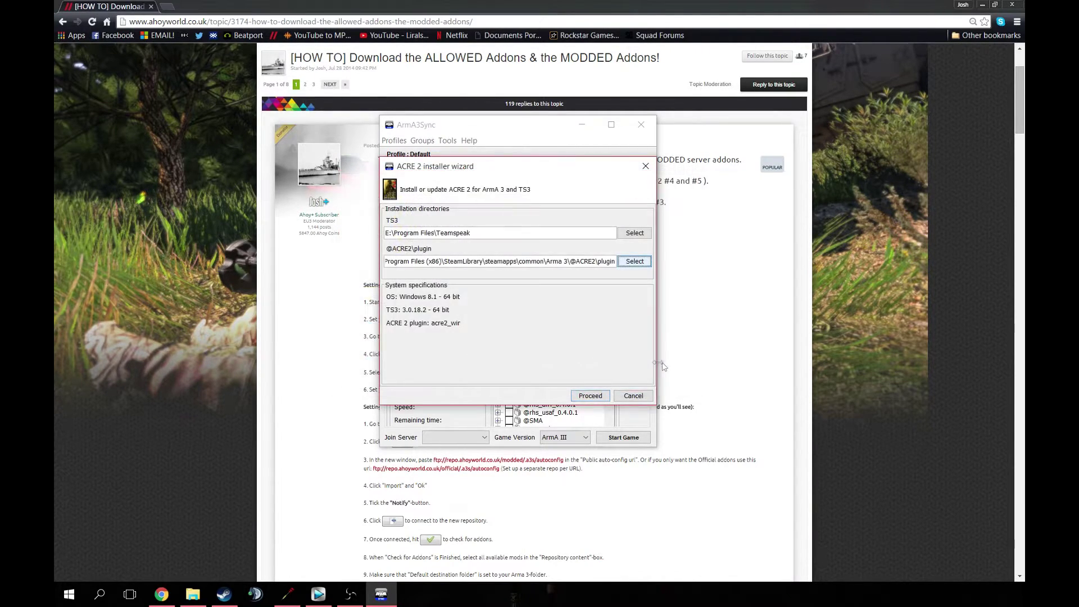
Run the ACRE 2 TeamSpeak plugin installation and close the installer
click(590, 396)
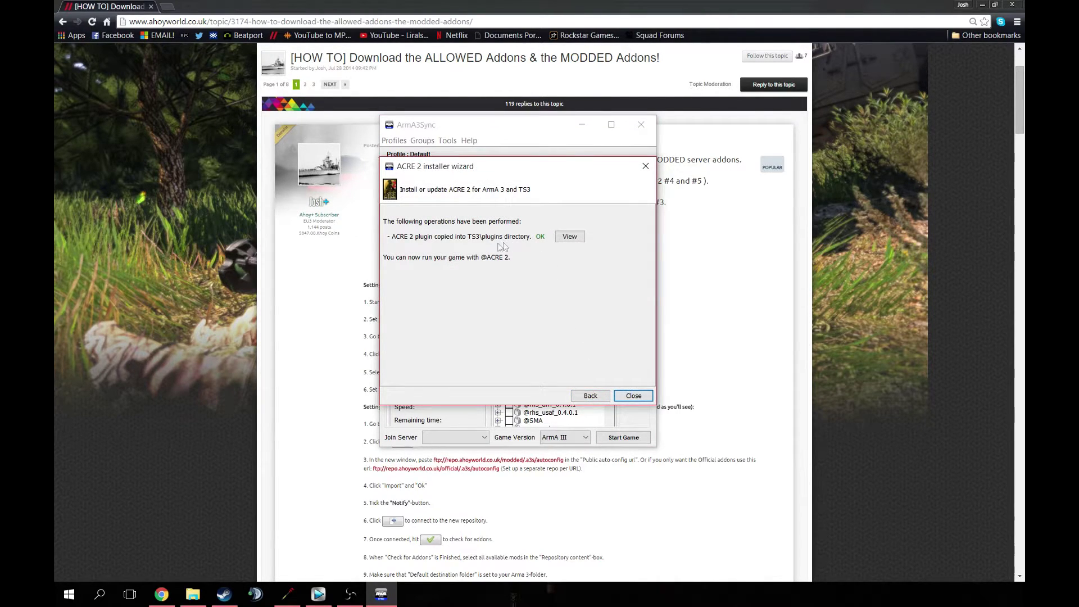
click(626, 396)
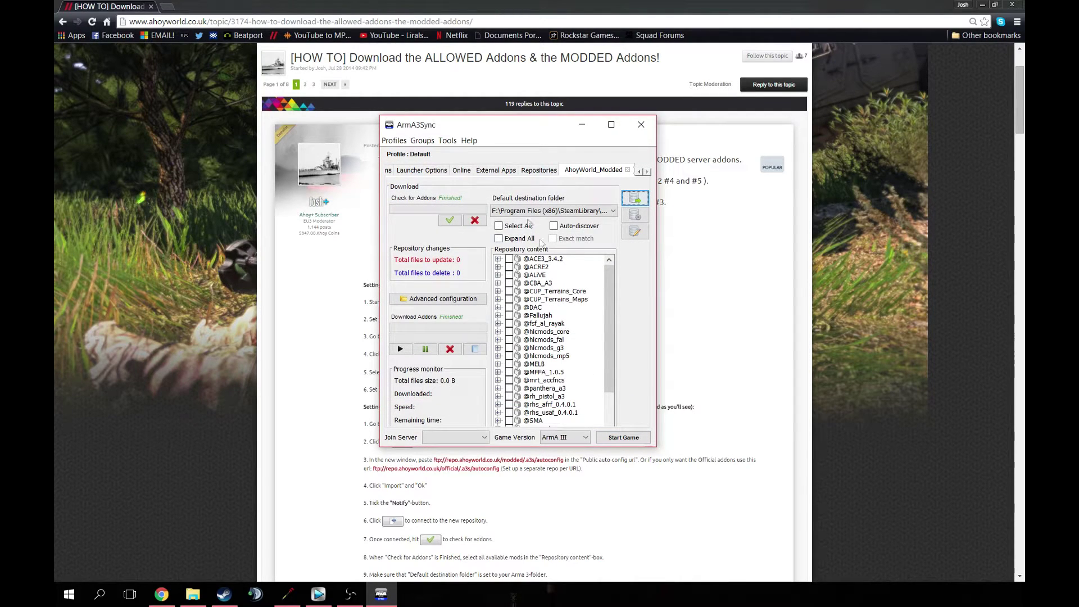
click(640, 171)
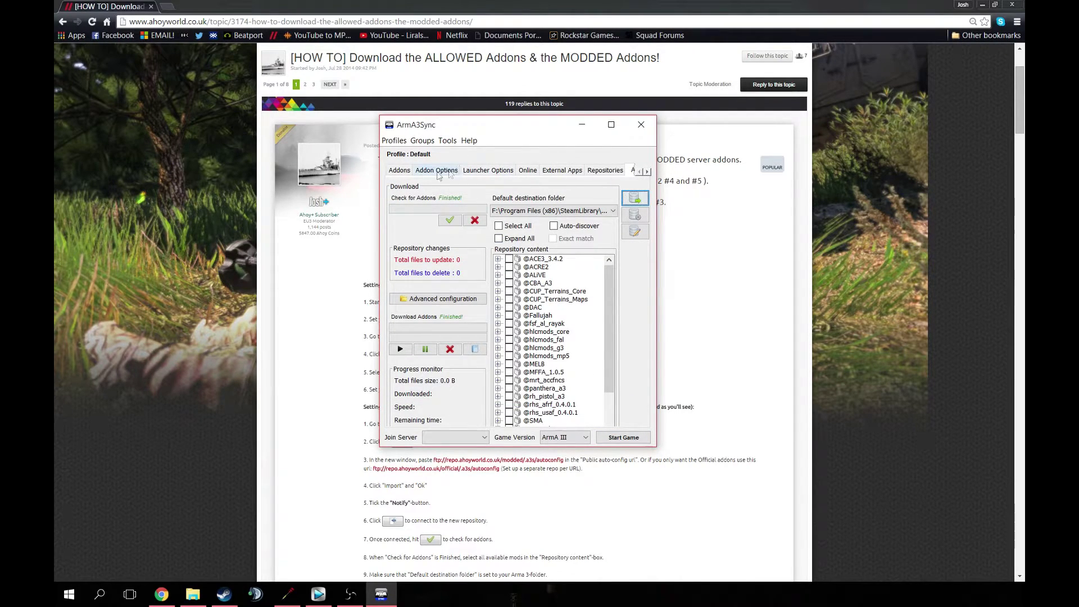
Add the AhoyWorld_Modded repository modset to Addon Groups and tick all its addons
click(398, 171)
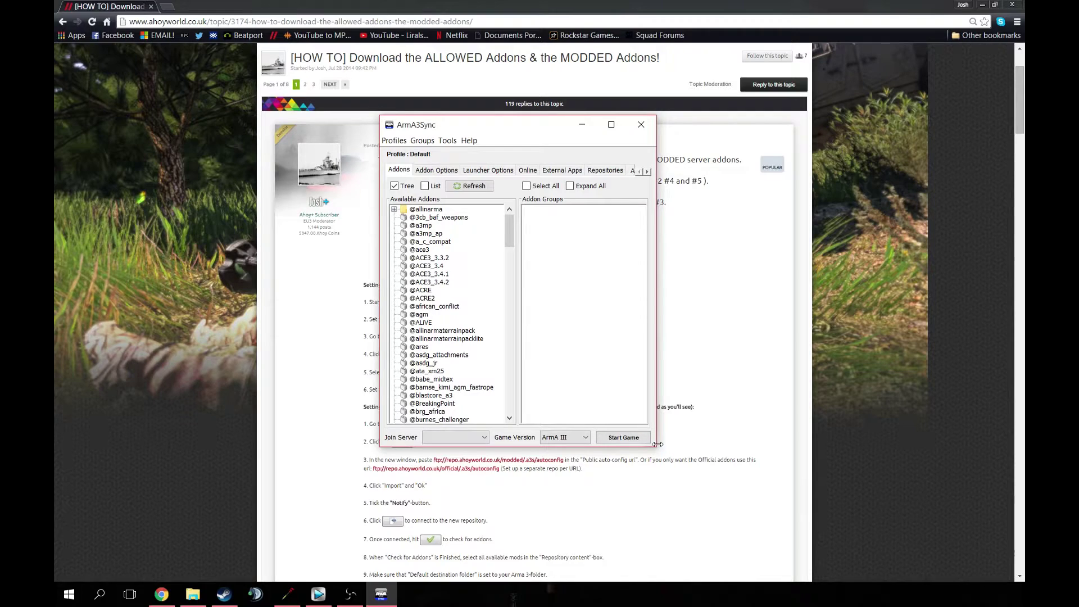
drag(651, 444, 726, 445)
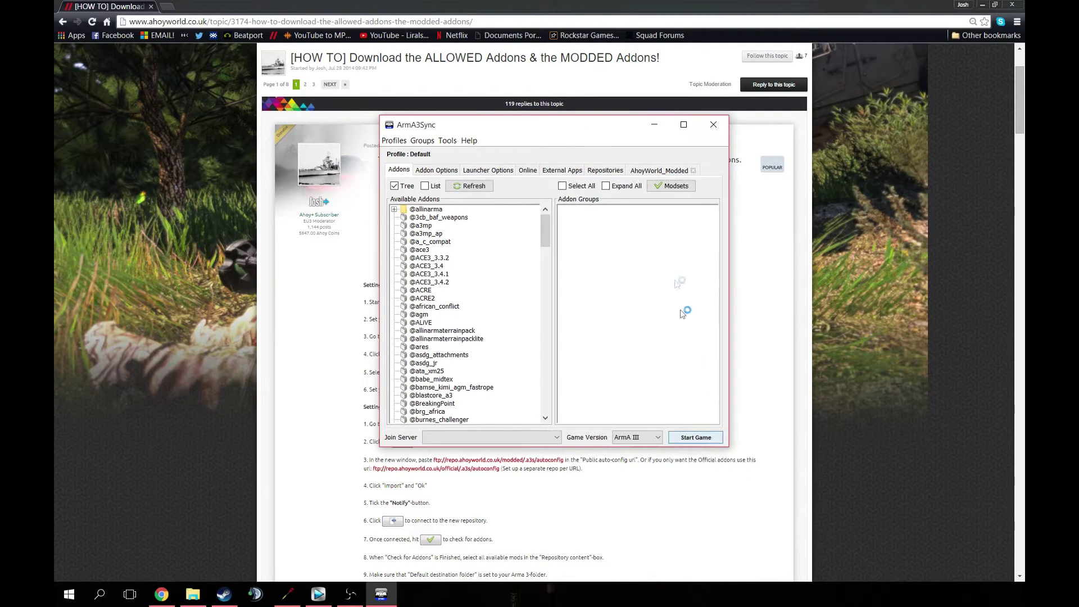
click(662, 190)
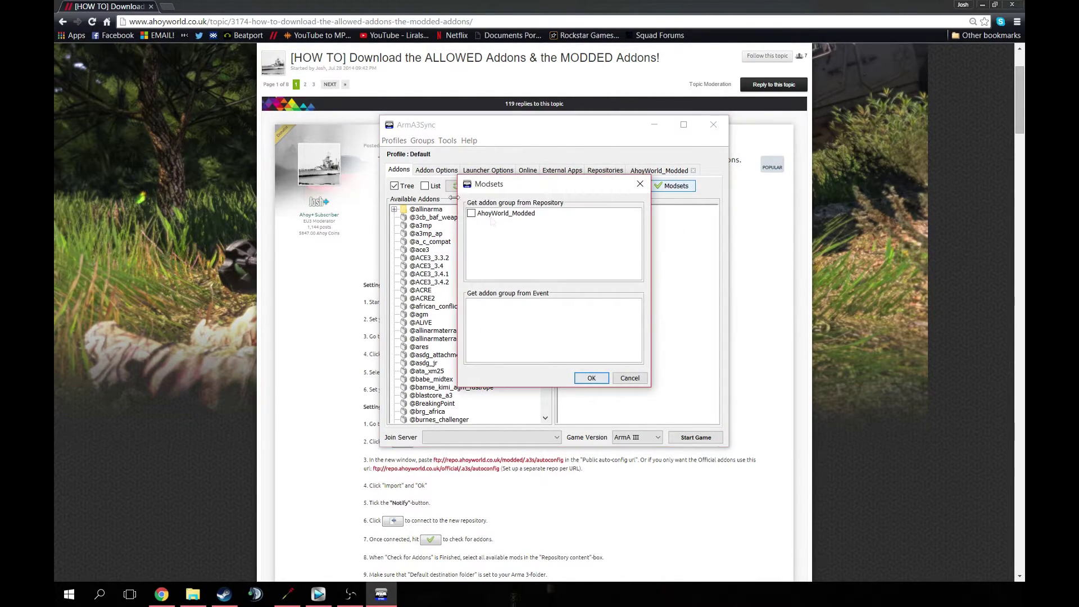
click(472, 214)
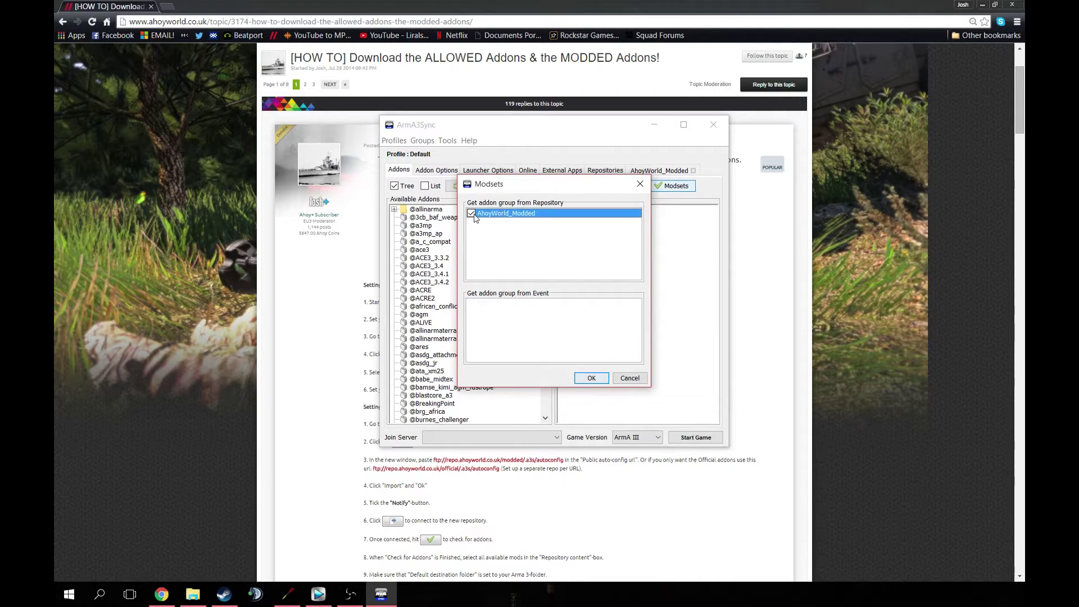
click(591, 379)
click(562, 209)
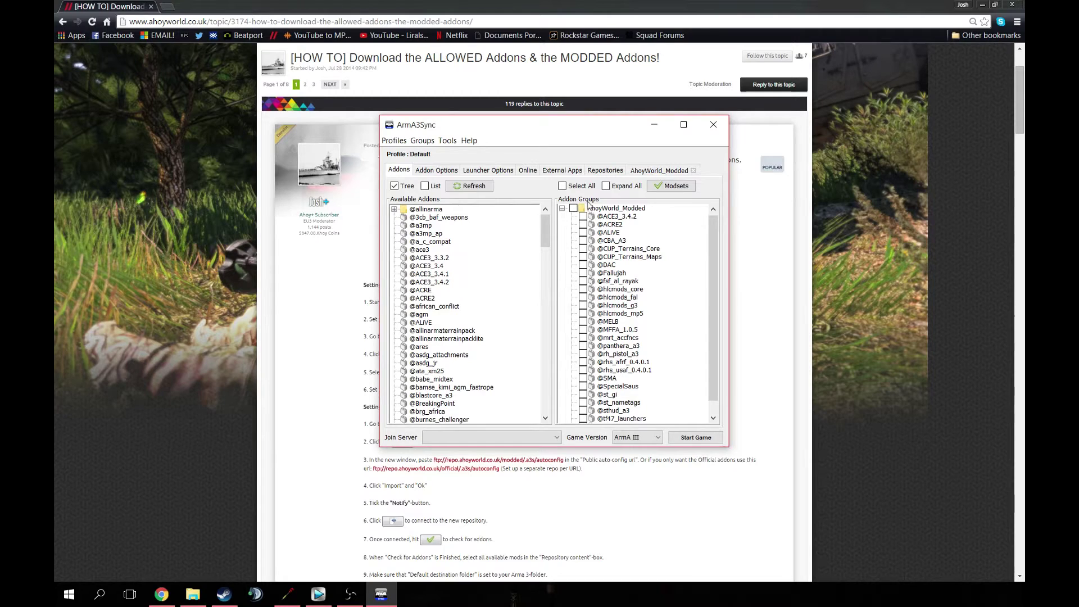
click(576, 211)
click(573, 209)
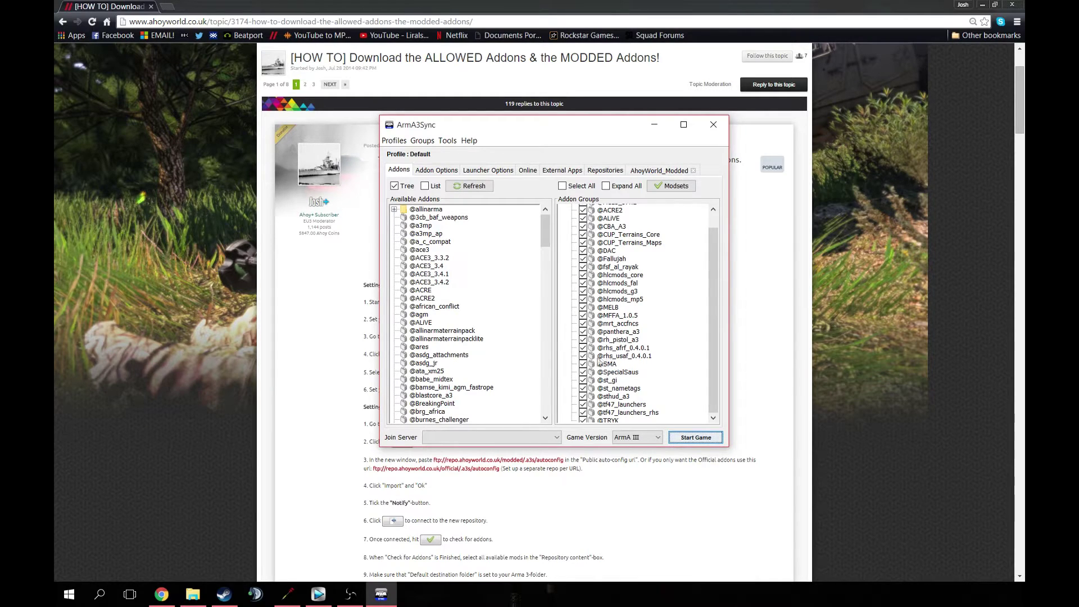
In TeamSpeak 3, mute the speakers and join 'Setup Room - READ DESCRIPTION Updated'
click(260, 599)
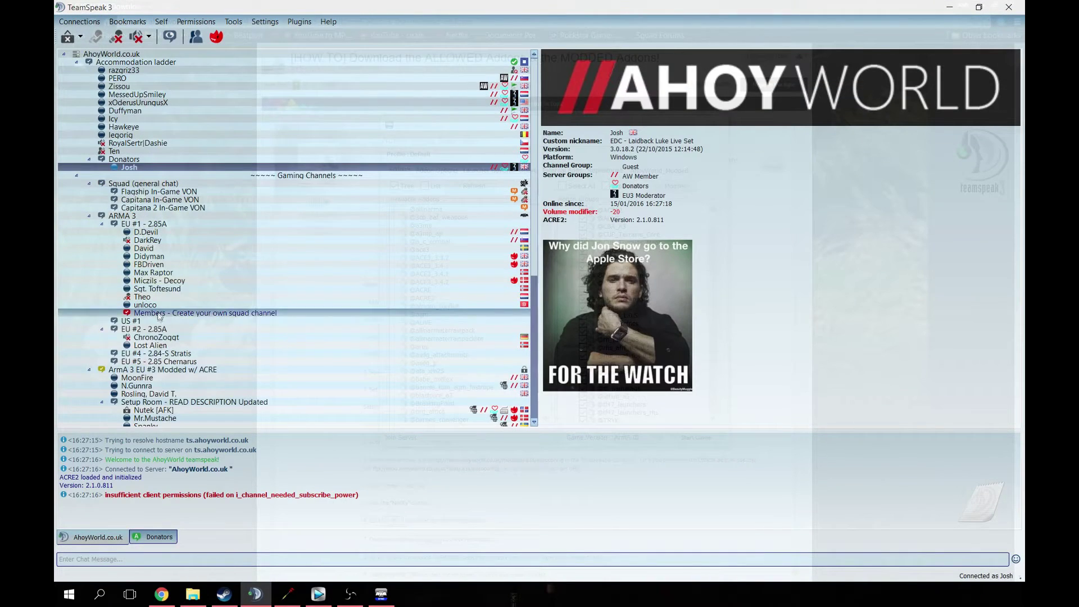
click(137, 37)
scroll(166, 337, down, 2)
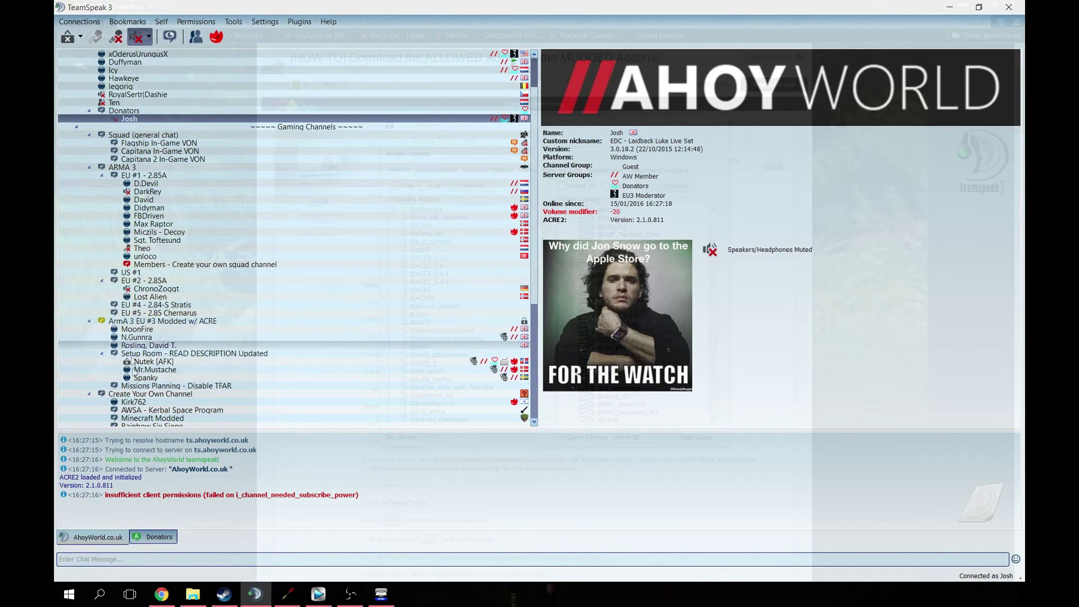
double_click(166, 354)
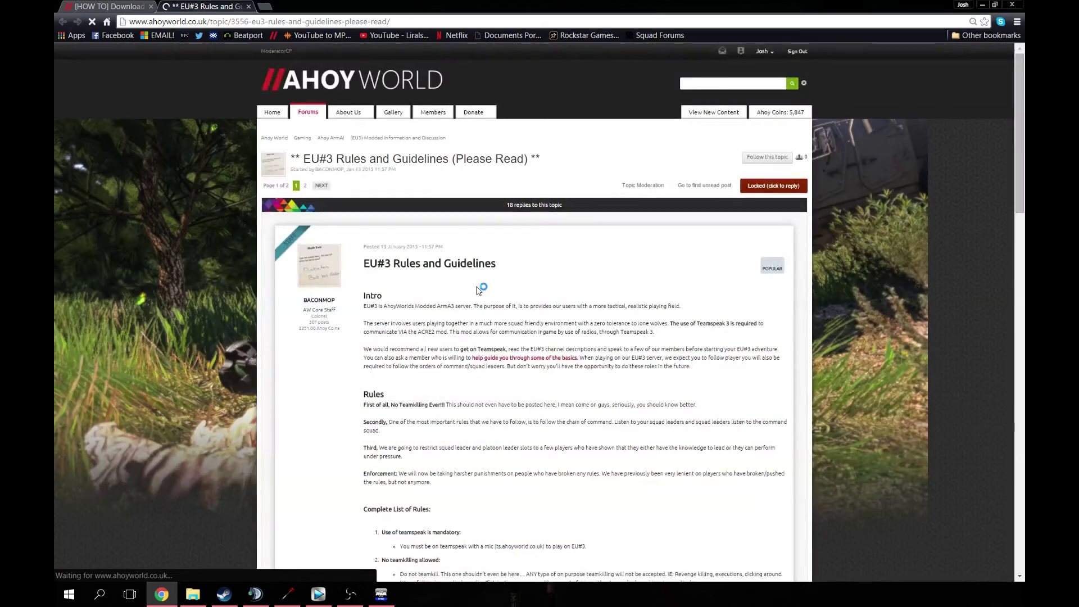
Read through the EU#3 Rules thread, then close both Chrome tabs to return to TeamSpeak
scroll(477, 291, down, 6)
scroll(477, 290, down, 15)
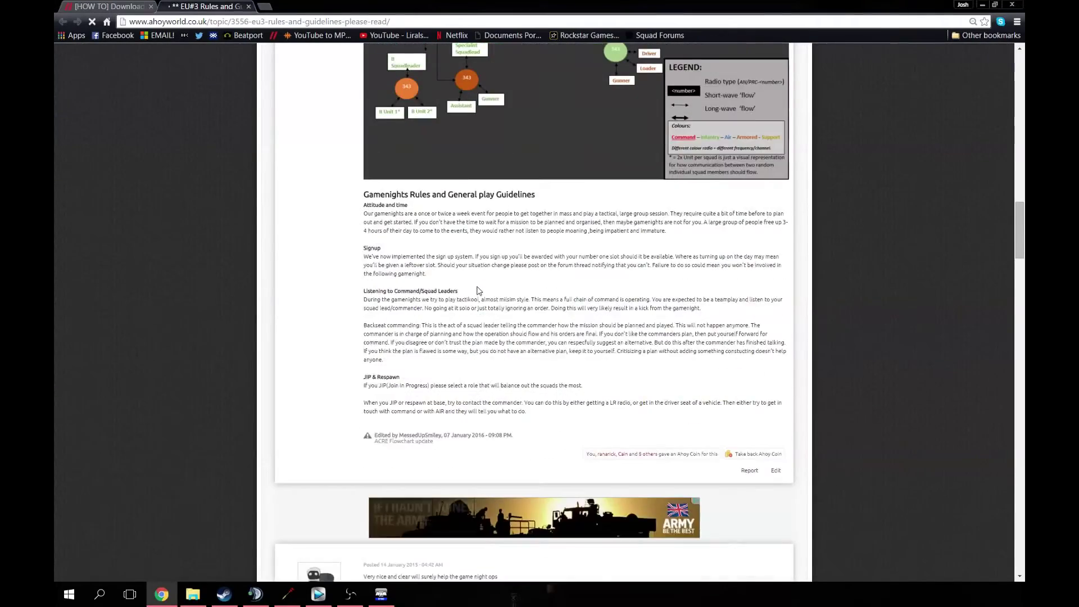
scroll(482, 258, up, 4)
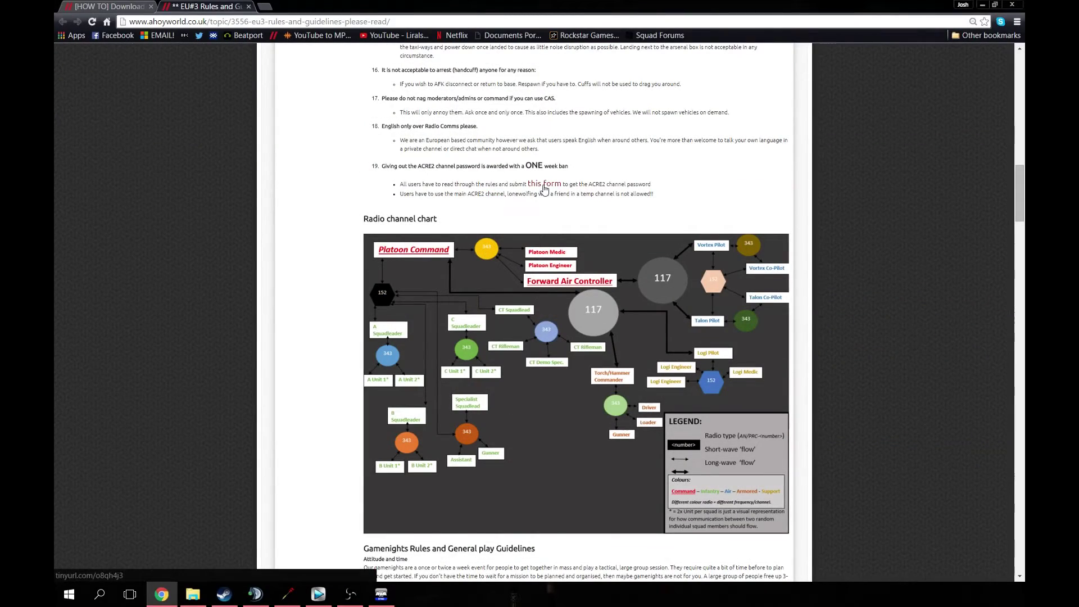
click(248, 7)
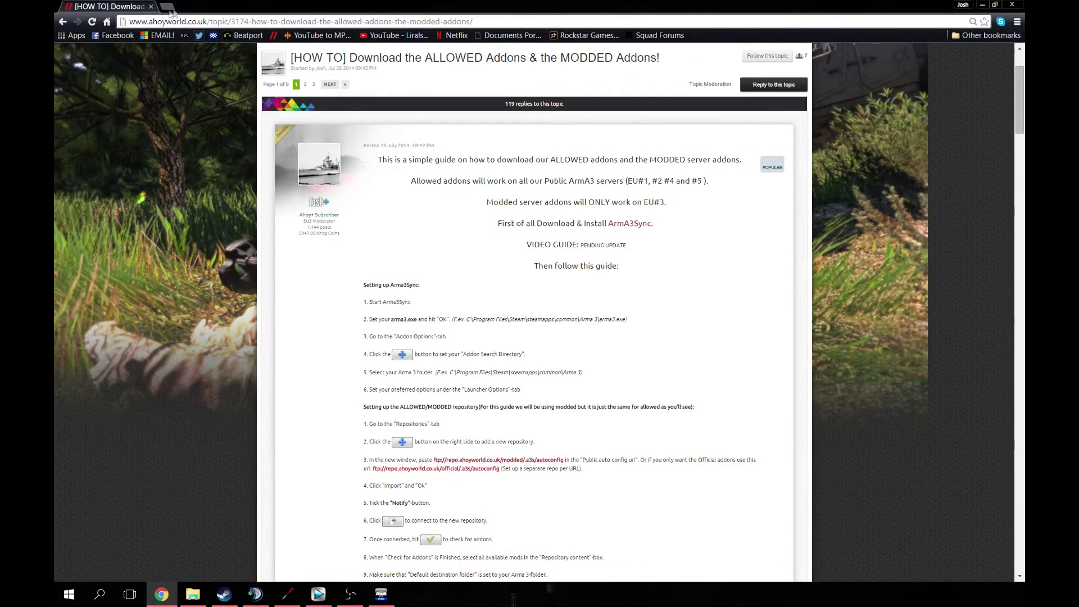
click(151, 8)
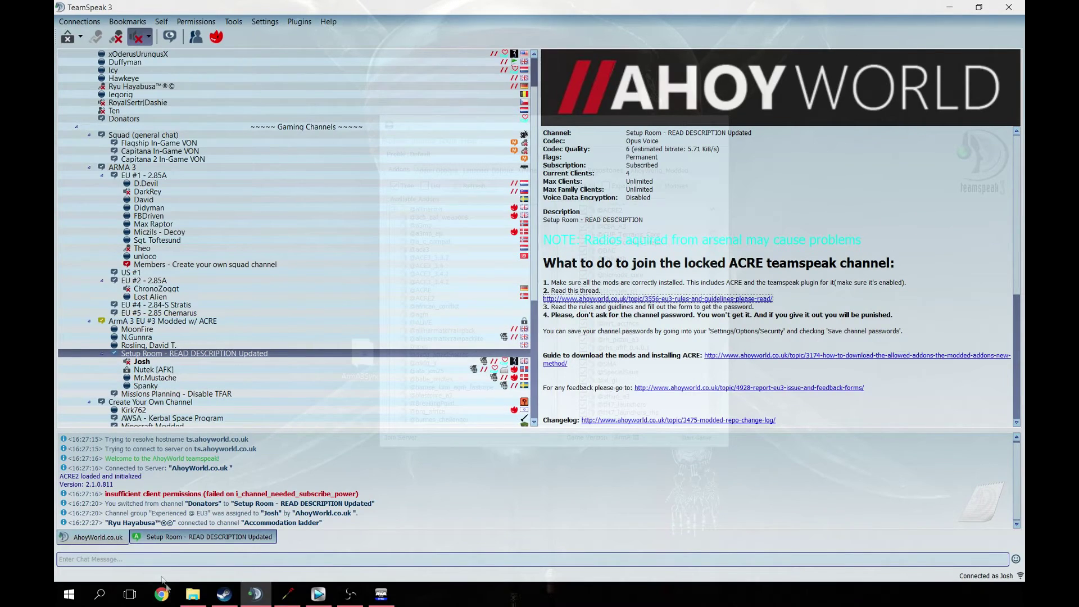
Untick and re-tick ACRE2 in the Plugins list so ACRE2 2.1.0.811 reloads
click(263, 22)
click(265, 63)
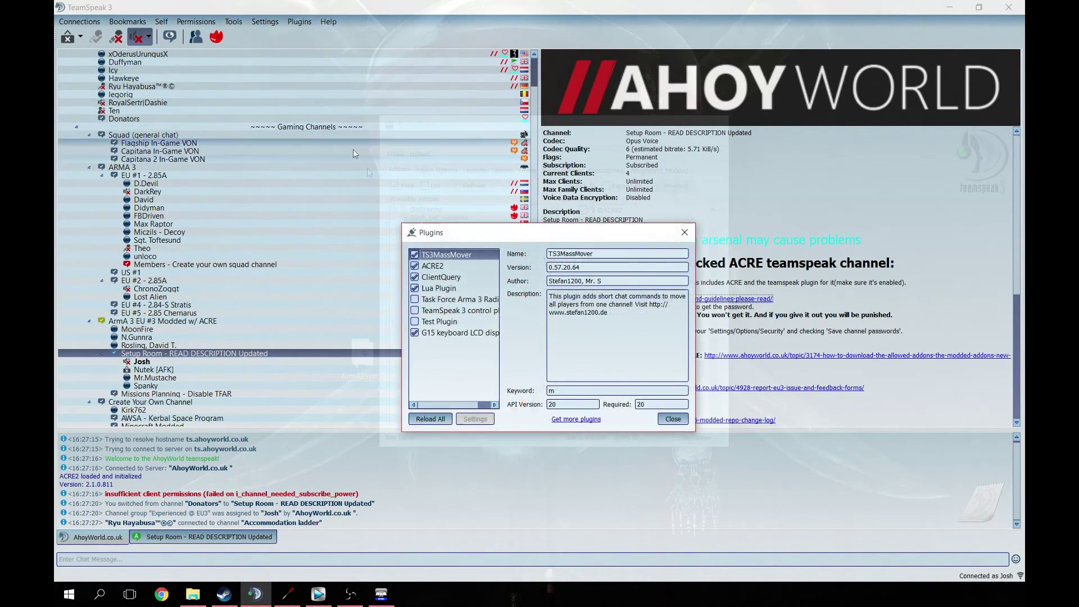
click(414, 266)
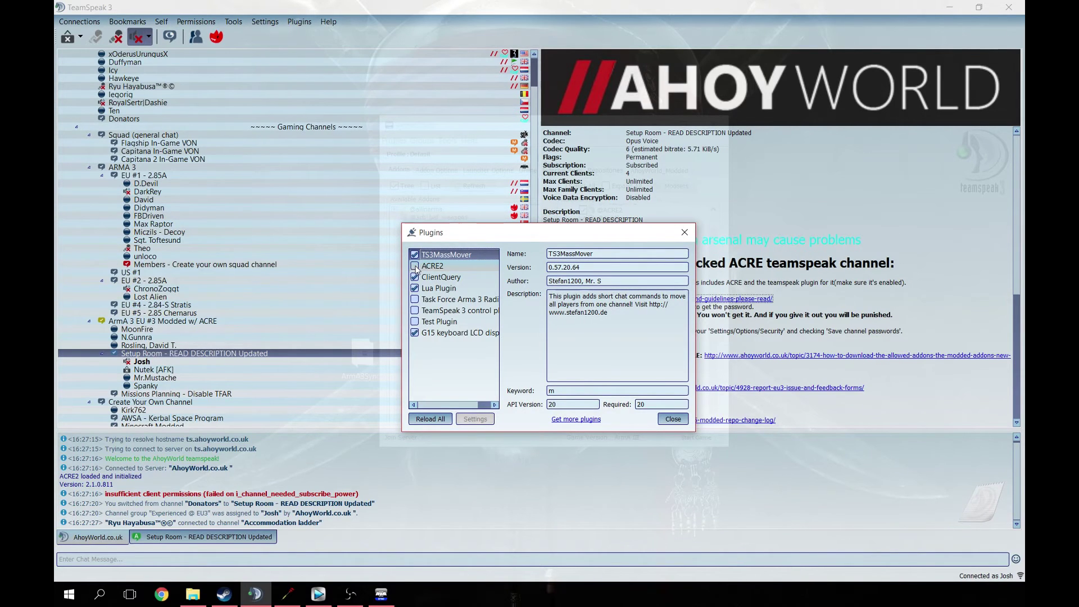
click(414, 265)
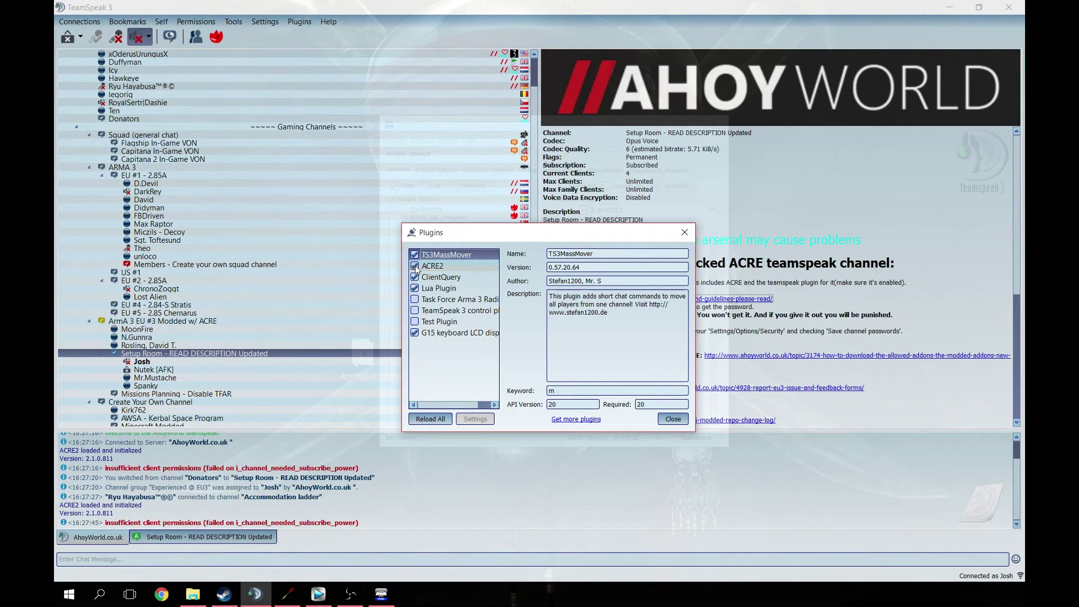
click(673, 419)
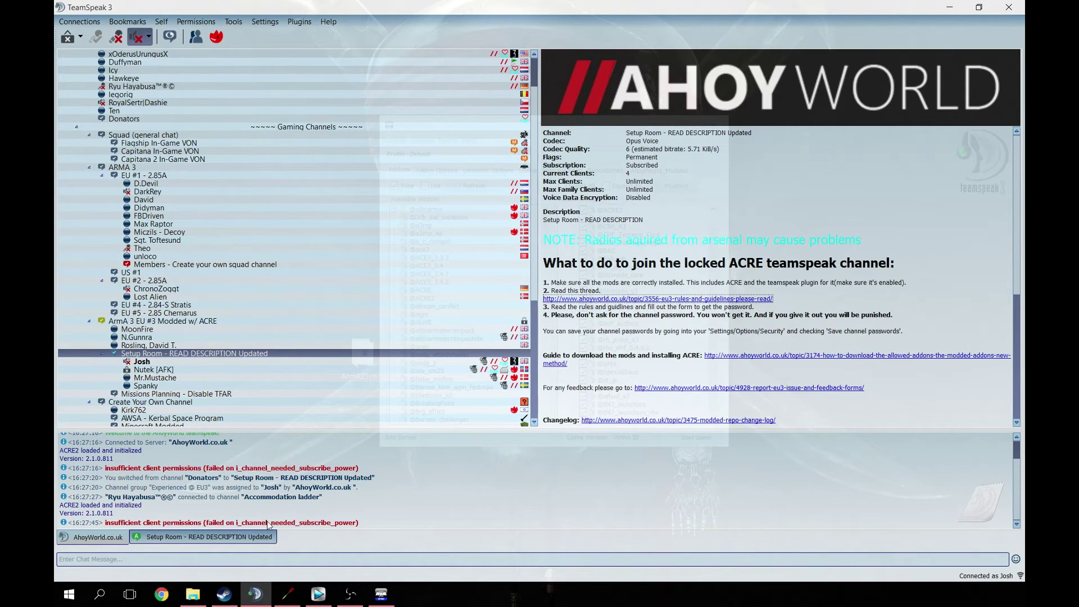
Restore the ArmA3Sync window from the taskbar, showing its Addons page with AhoyWorld_Modded ticked
click(381, 594)
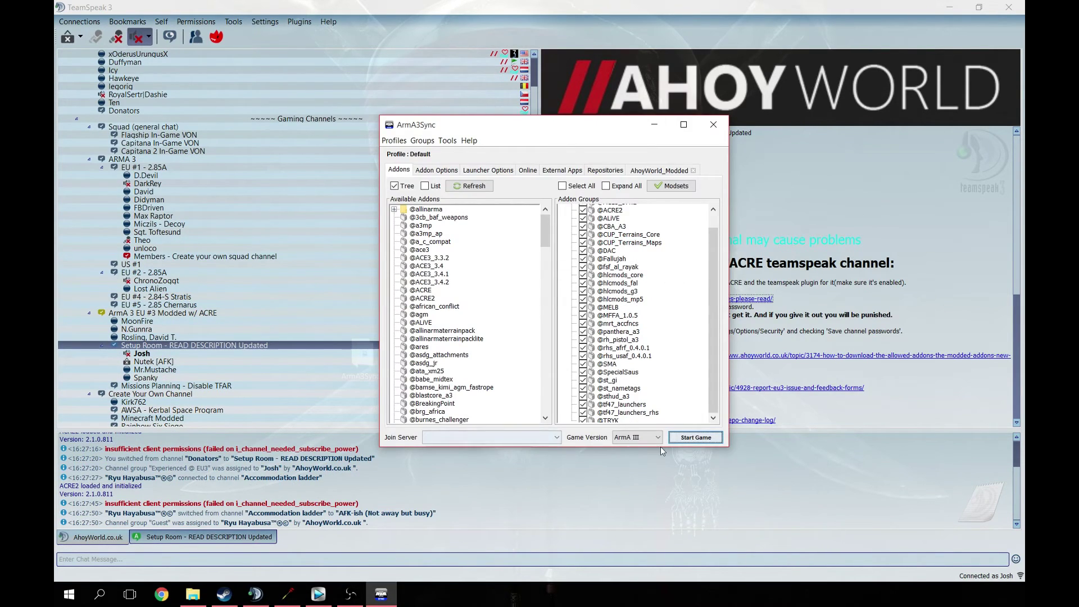